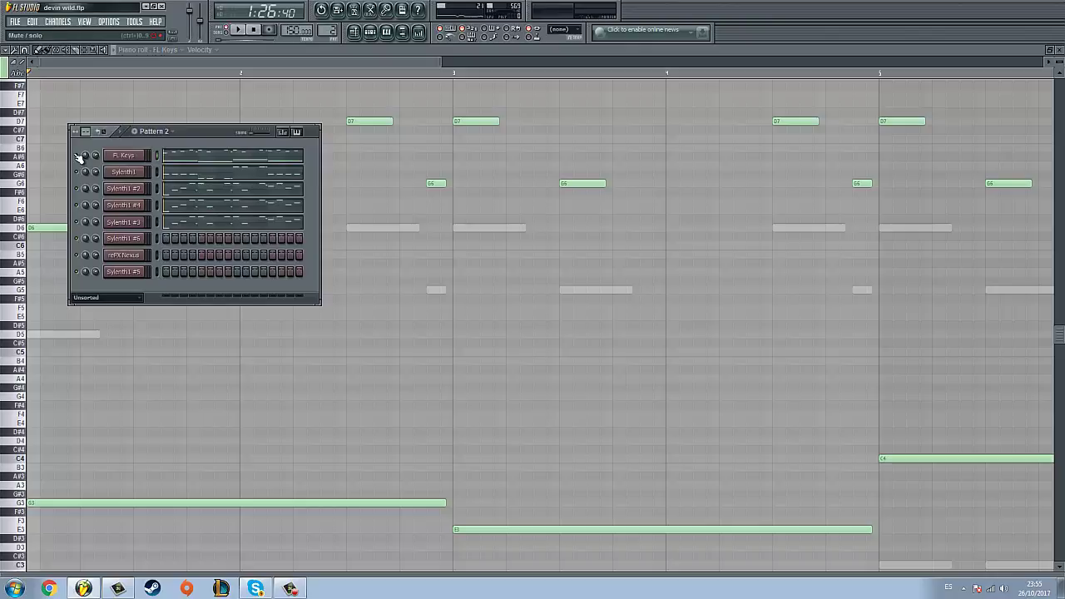
Play the FL Keys channel of Pattern 2 on its own and view its plugin settings
left_click(78, 156)
left_click(247, 32)
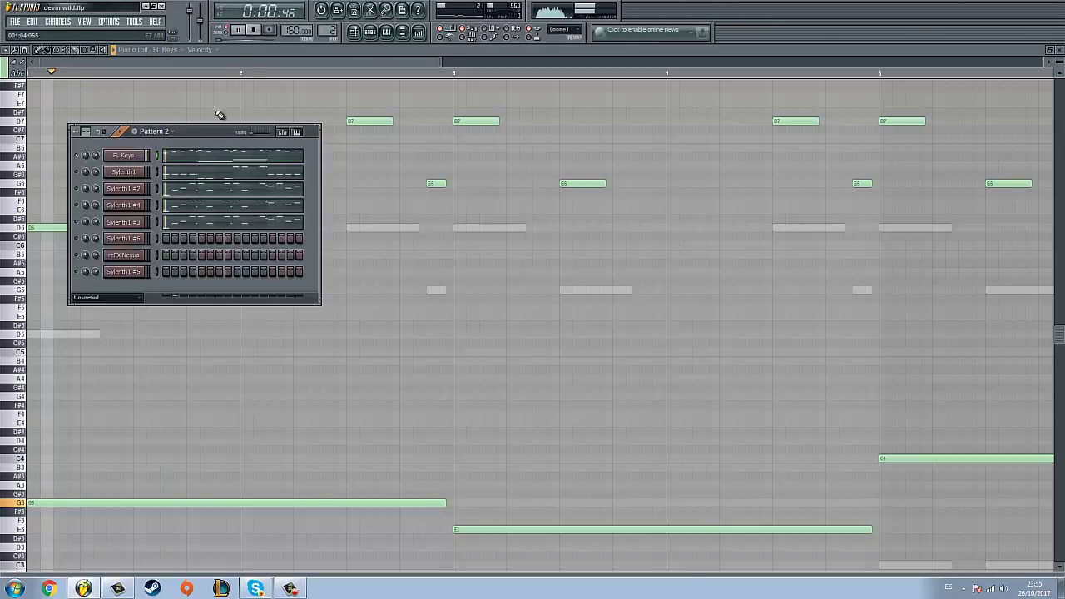
left_click_drag(225, 146, 308, 185)
left_click(206, 195)
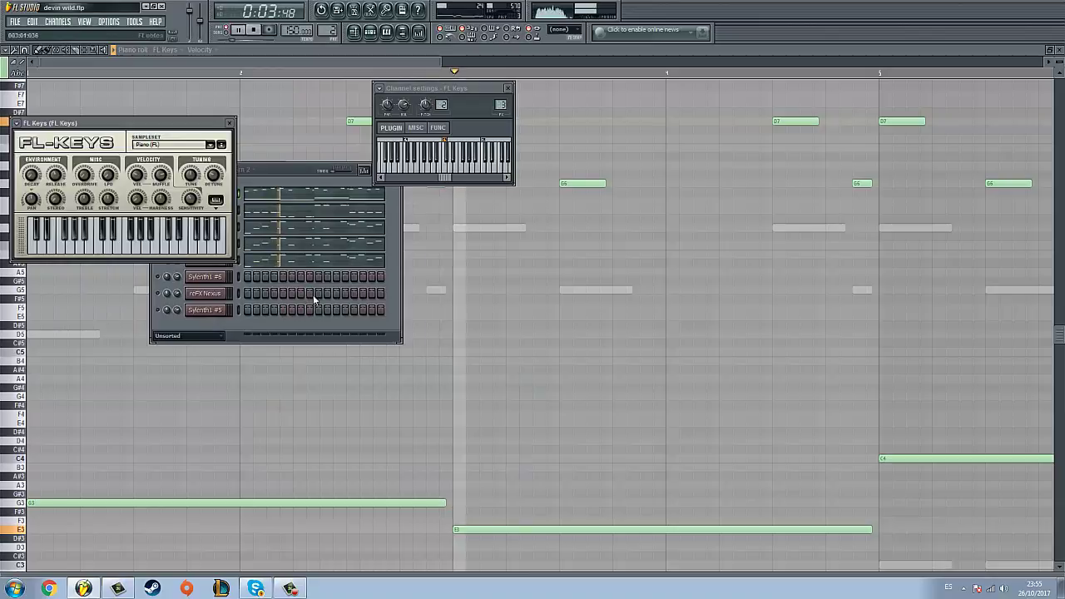
left_click(263, 172)
left_click(230, 123)
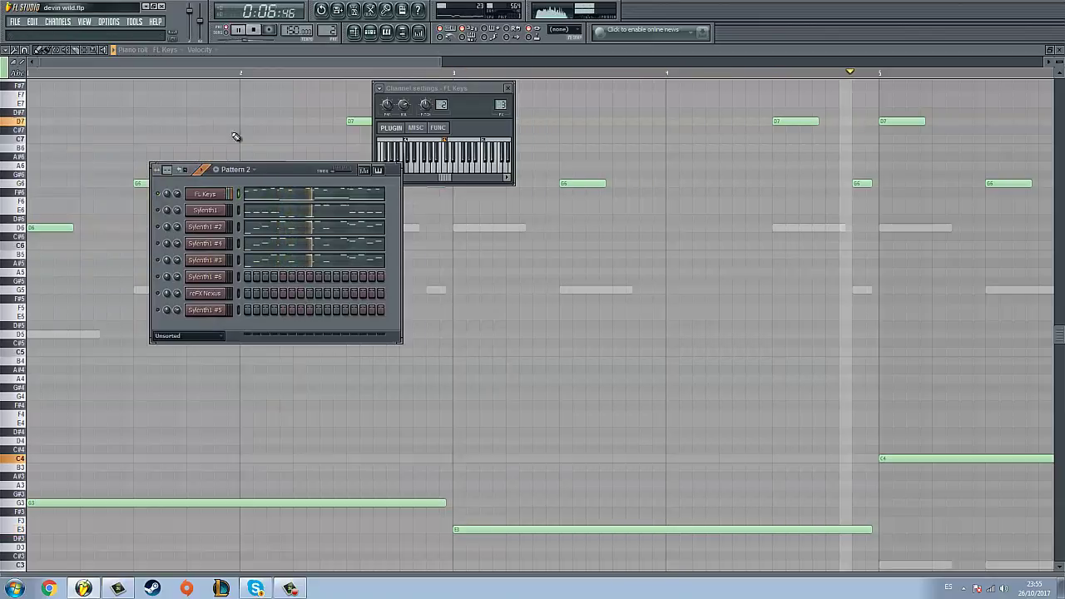
Show the complete FL Keys melody of Pattern 2 in the piano roll
left_click_drag(440, 61, 937, 85)
scroll(704, 188, "up", 1)
scroll(704, 188, "down", 1)
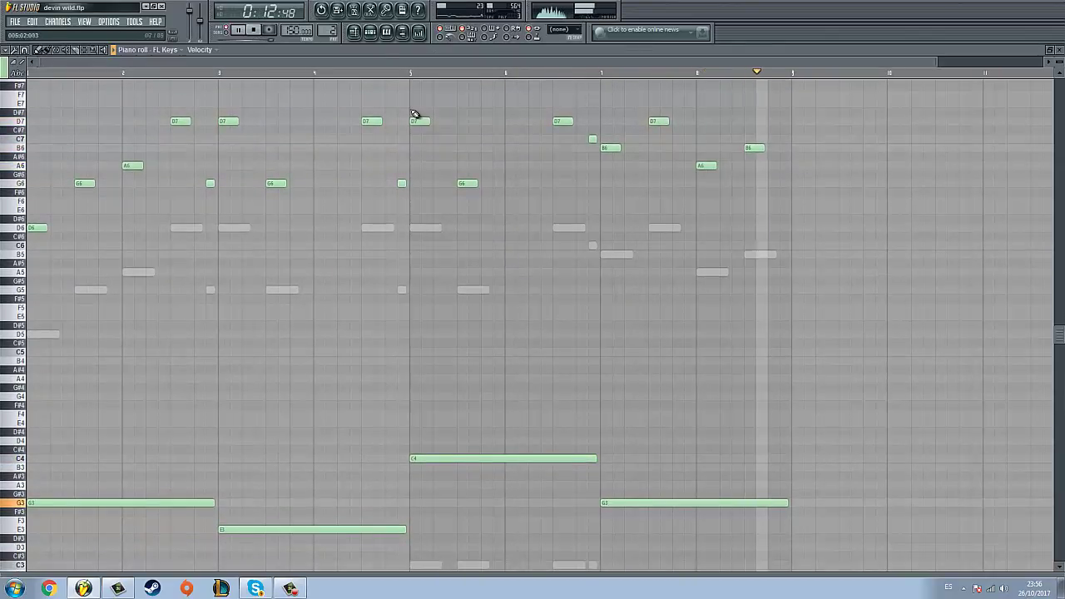
Listen to the Sylenth1 channel, check its mixer track effects and show its notes in the piano roll
left_click(372, 34)
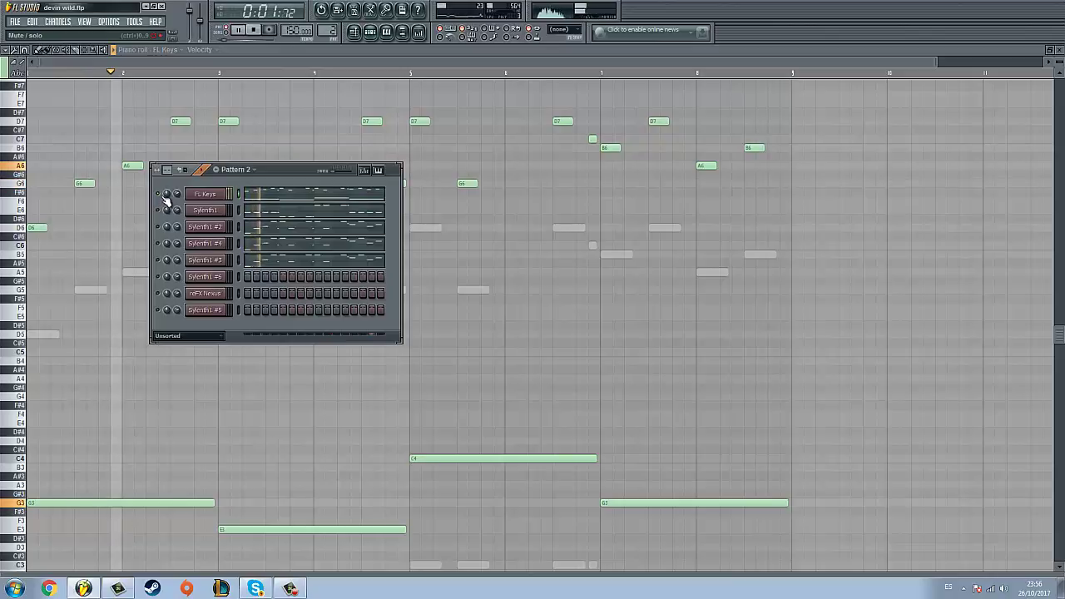
key("space")
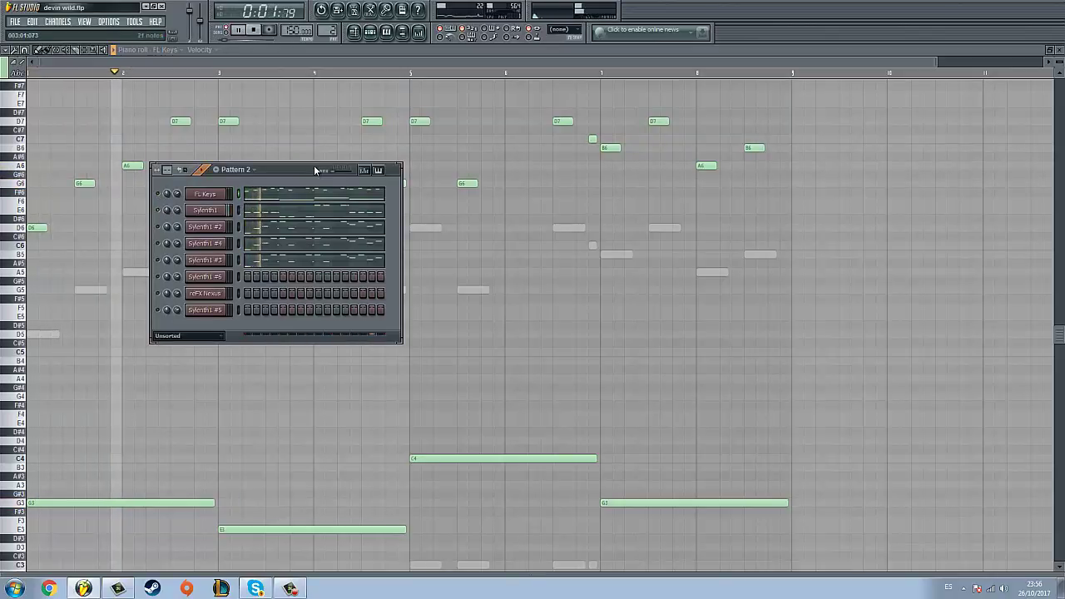
left_click(421, 34)
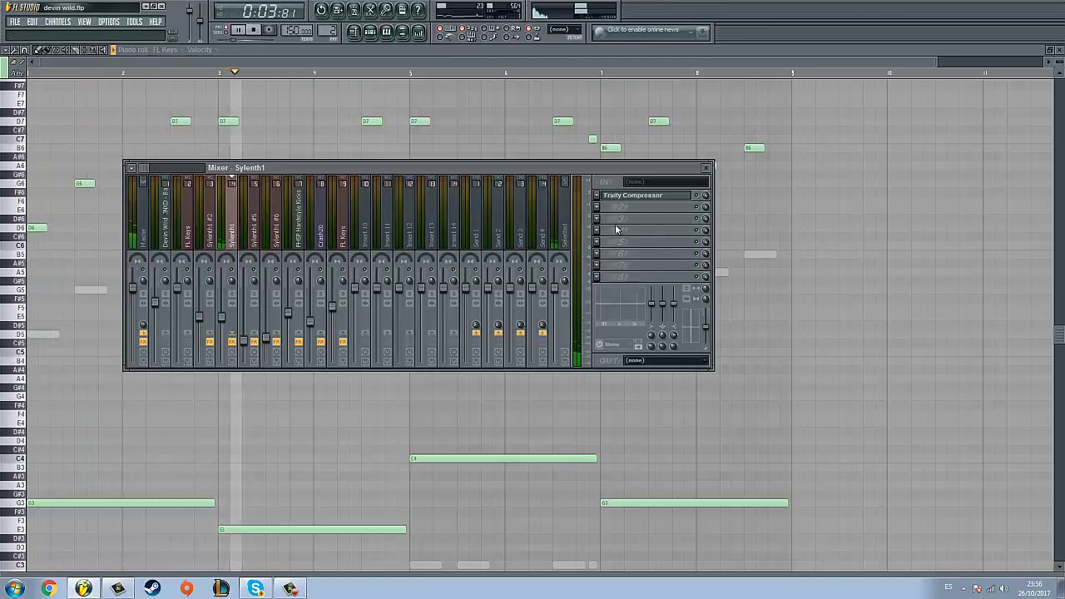
left_click(371, 33)
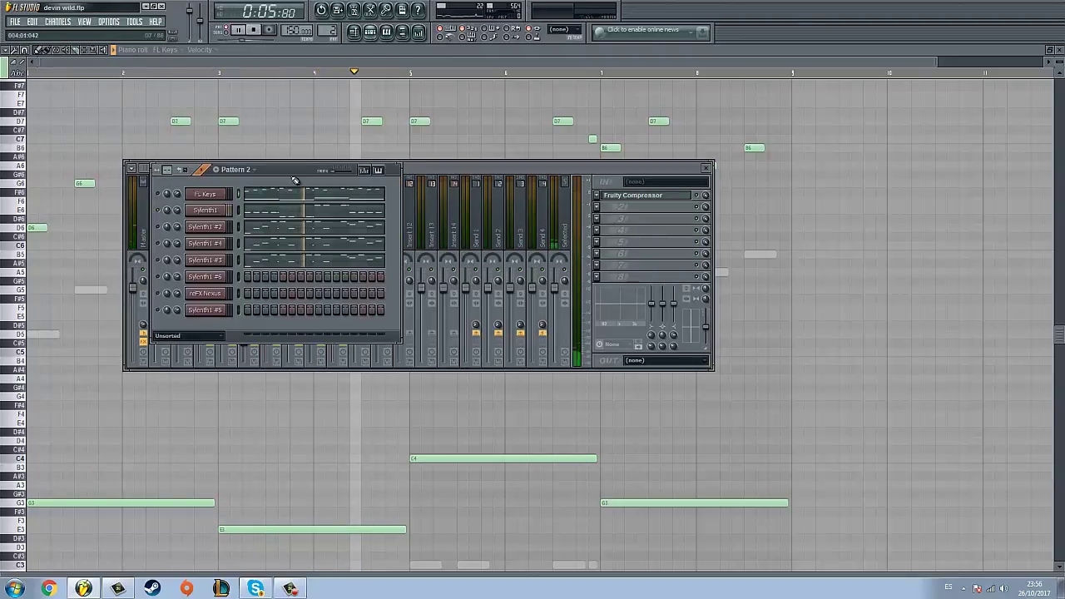
left_click(297, 218)
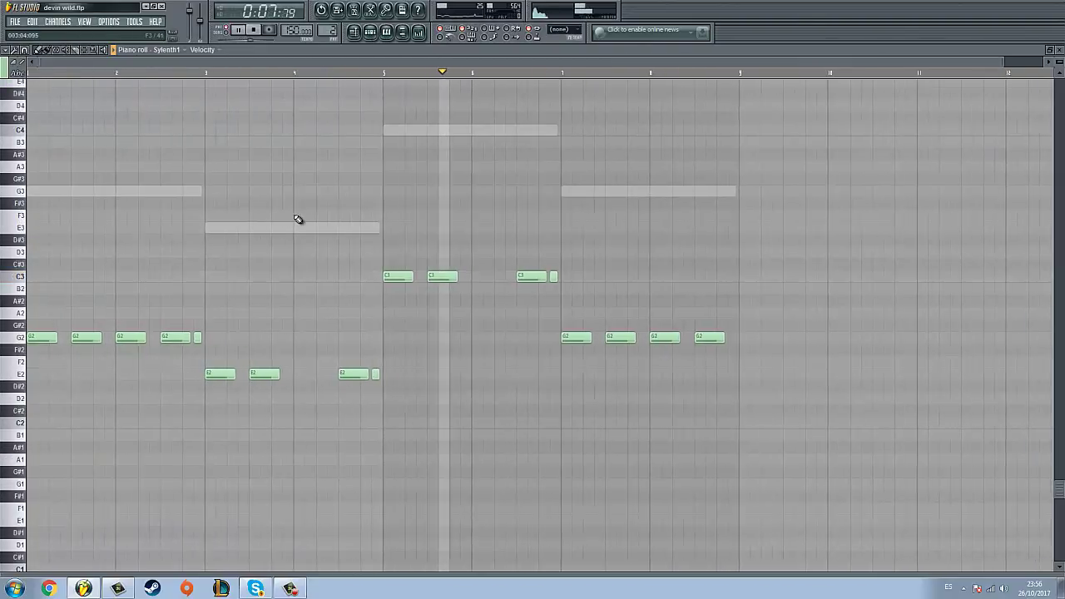
Show the whole note sequence of the Sylenth1 #2 channel in the piano roll while it plays
left_click(371, 34)
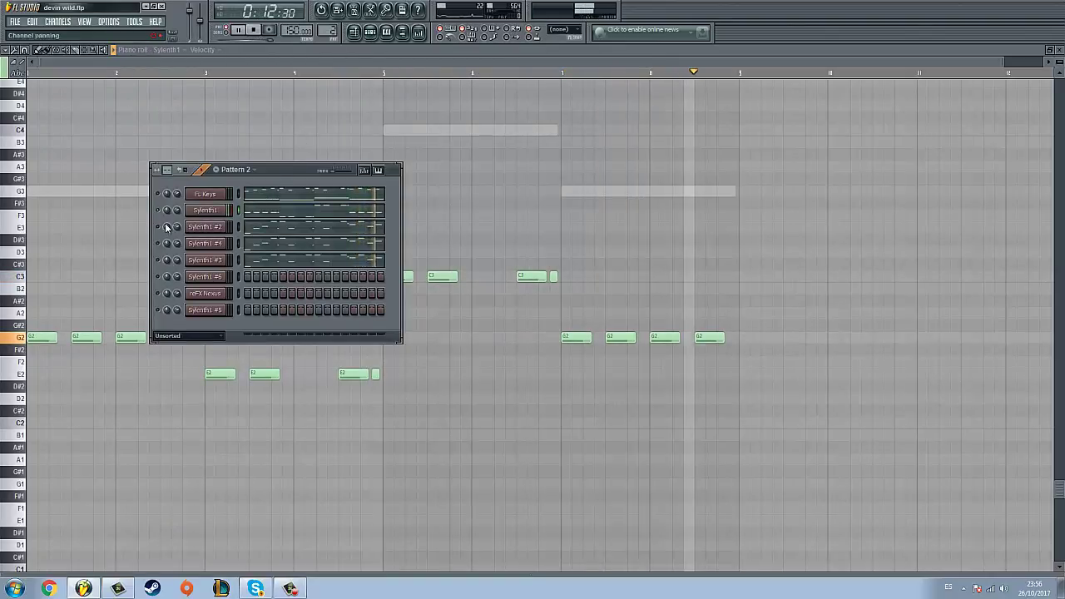
left_click(255, 227)
scroll(238, 217, "down", 4, "ctrl")
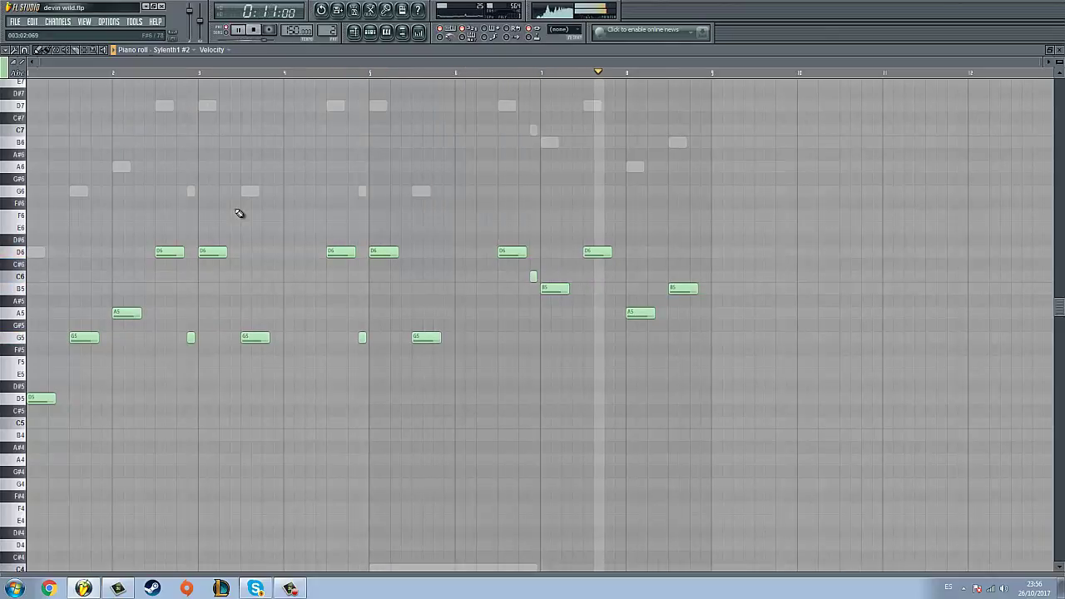
Reposition the channel rack clear of the notes and replay Pattern 2 from the start with its layers together
key("F6")
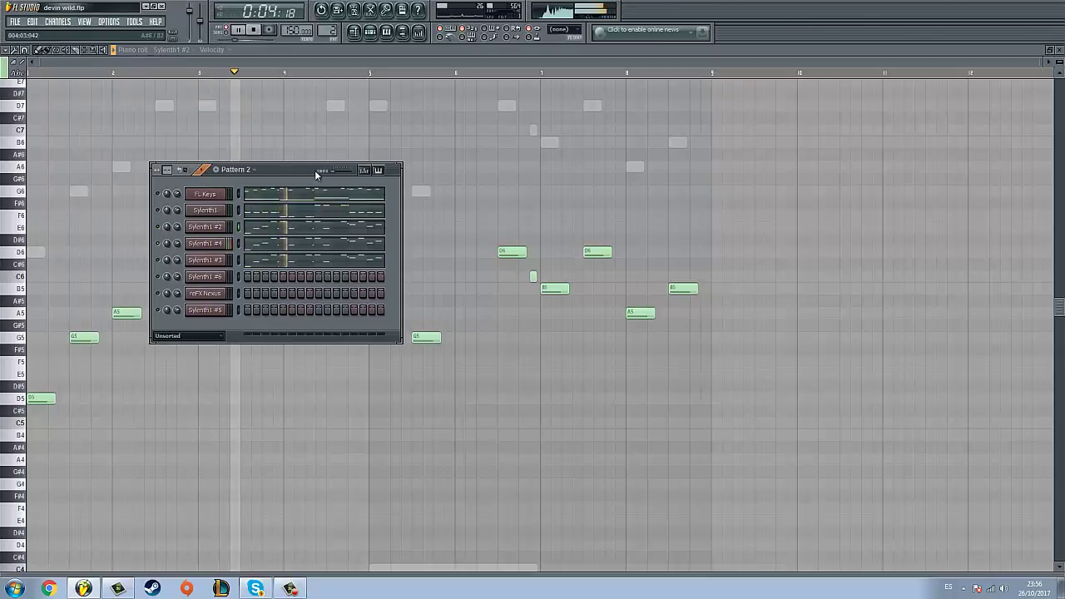
left_click_drag(314, 173, 541, 394)
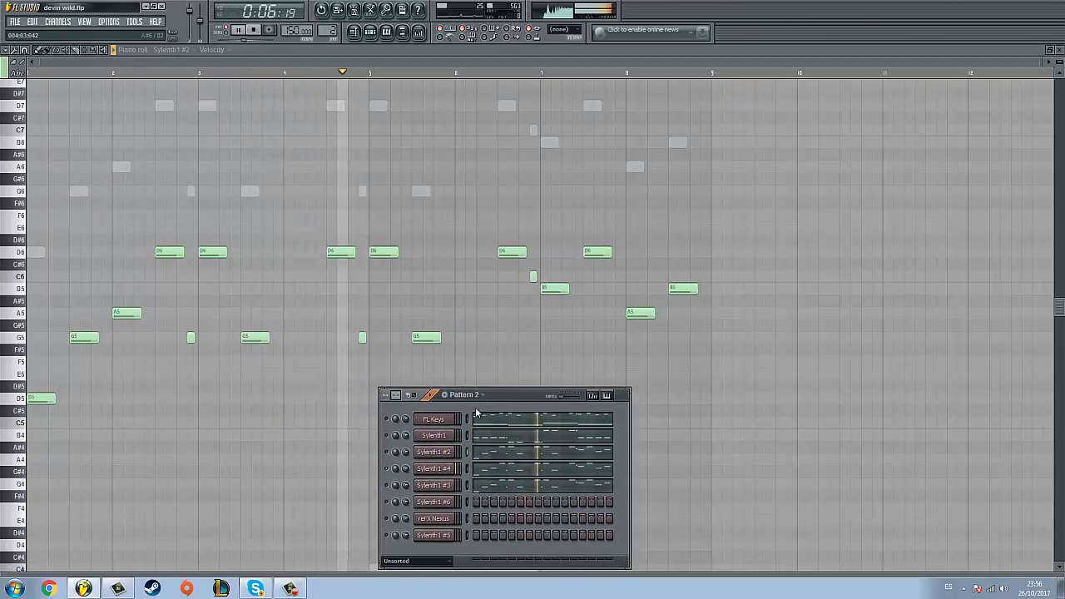
key("space")
right_click(391, 469)
left_click(397, 455)
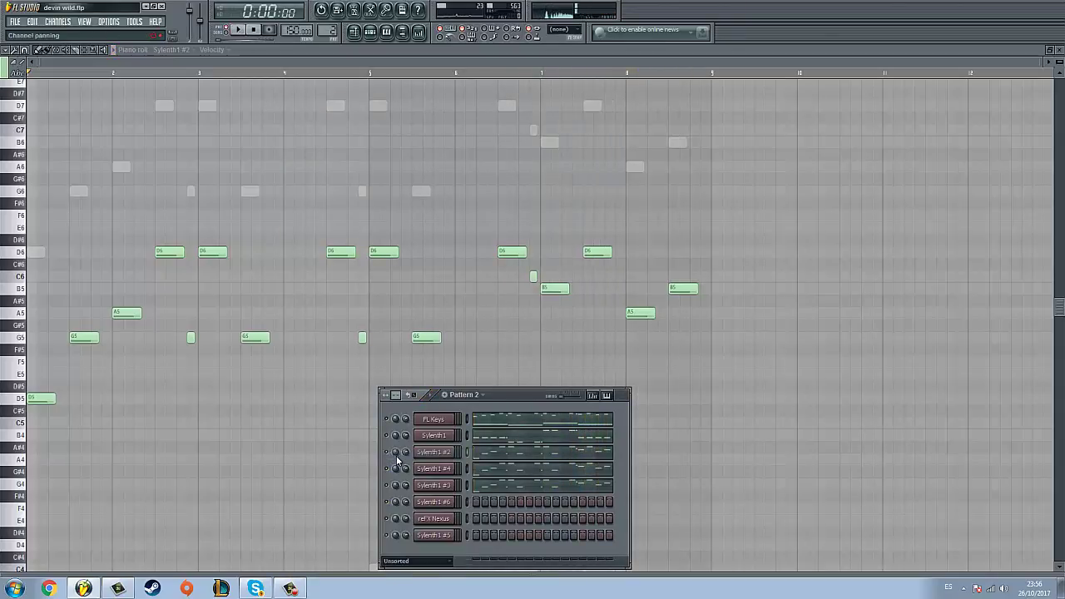
key("space")
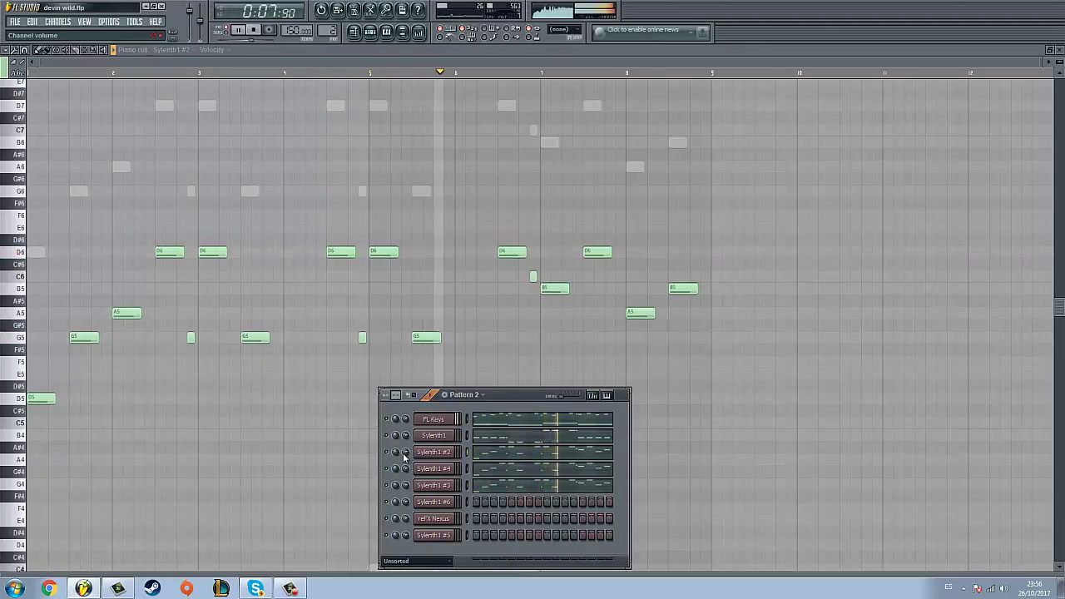
Check the project info for the total time spent, then close it and move the channel rack higher
left_click(117, 22)
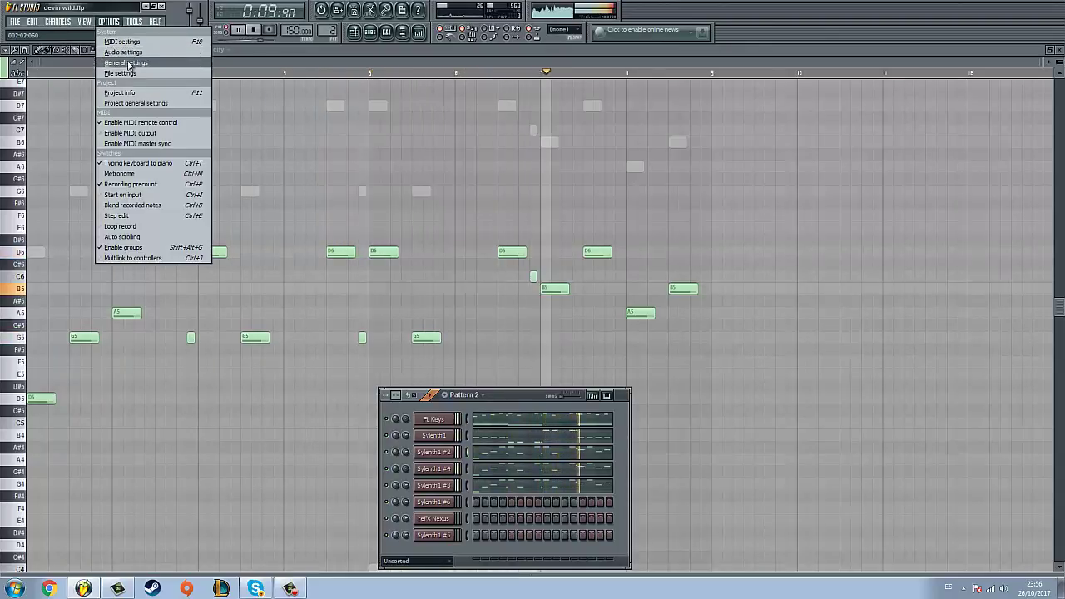
left_click(133, 93)
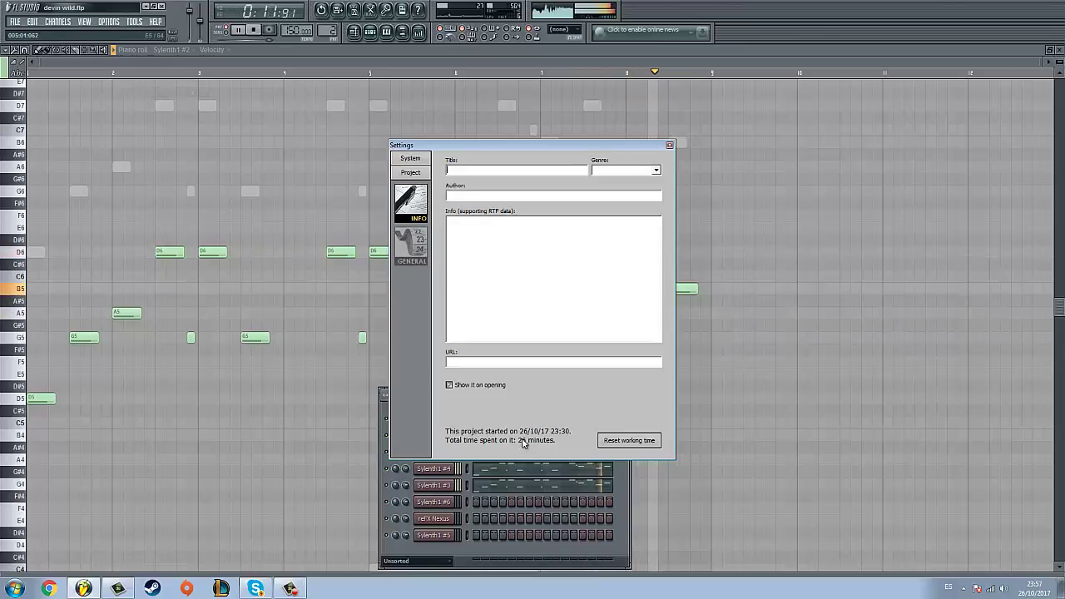
left_click(669, 145)
left_click_drag(519, 393, 510, 300)
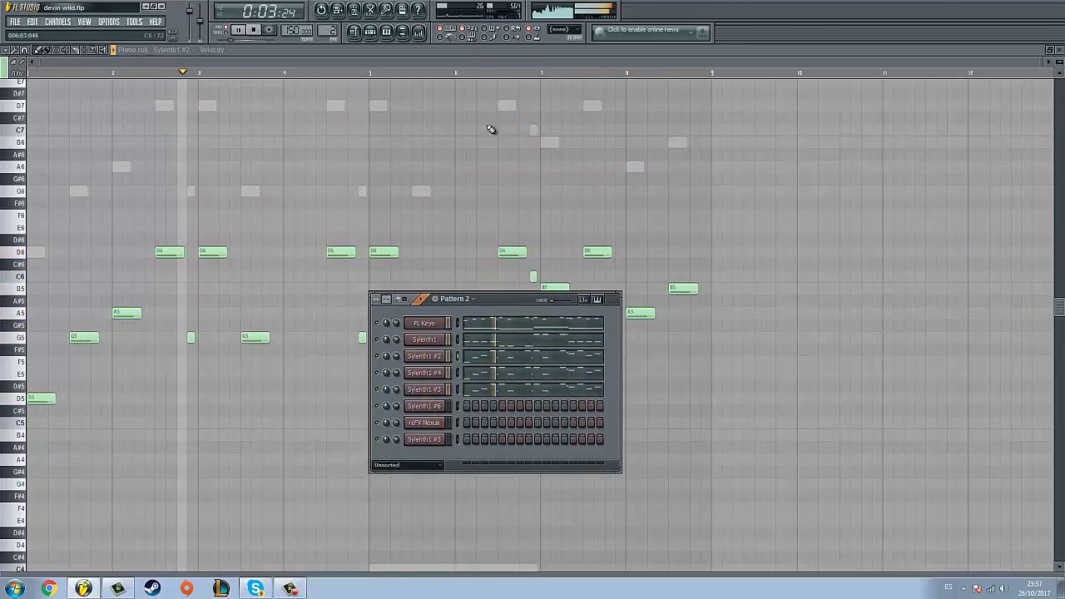
Inspect the Soundgoodizer, Fruity Delay Bank and Fruity Reeverb 2 settings on the Sylenth1 #2 mixer track
left_click(420, 32)
left_click(209, 239)
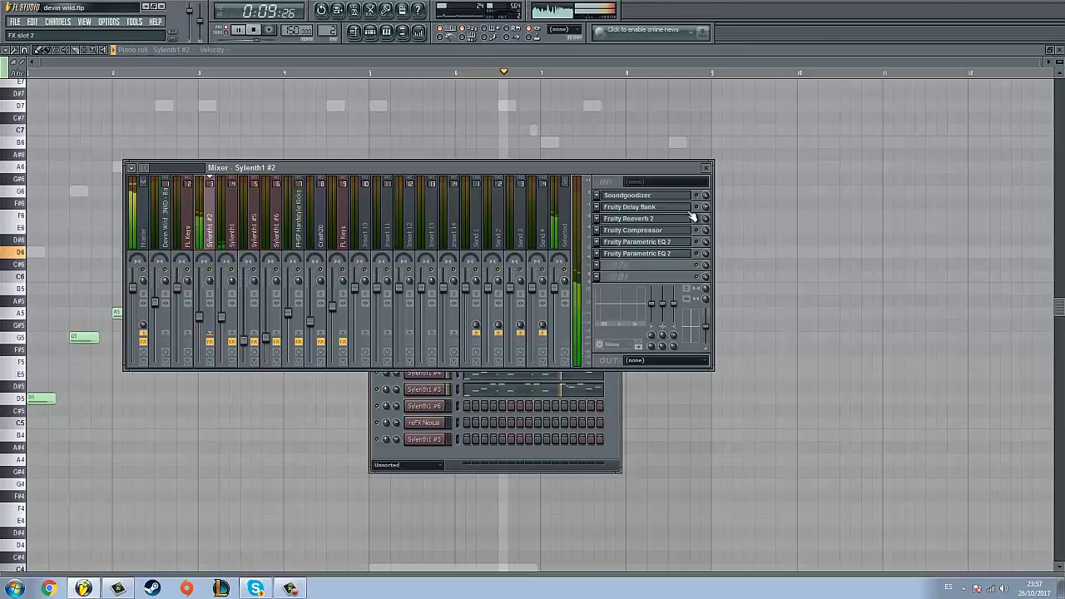
left_click(668, 196)
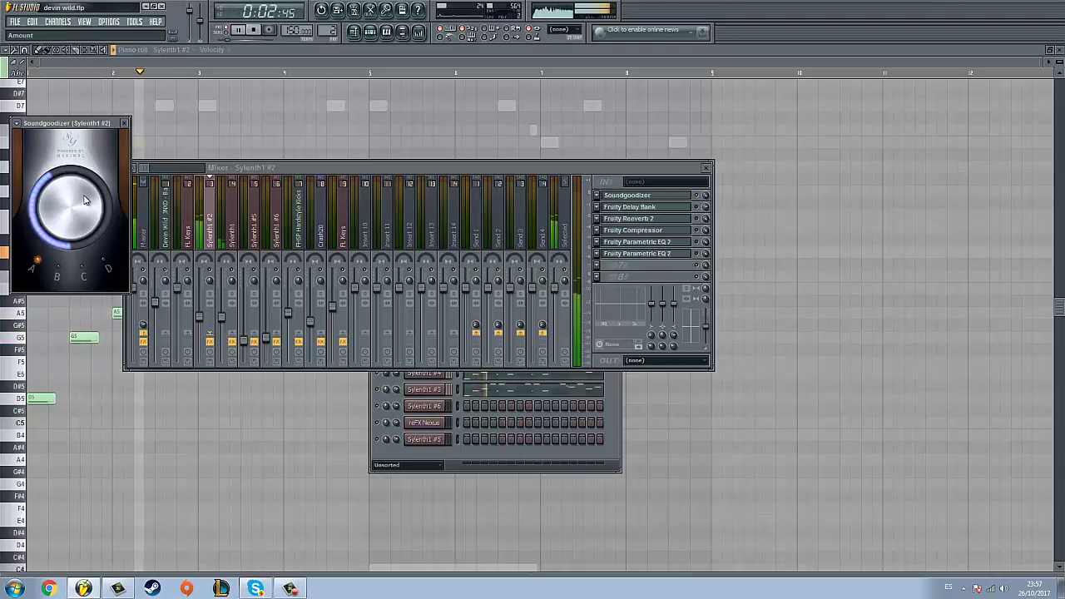
left_click(657, 207)
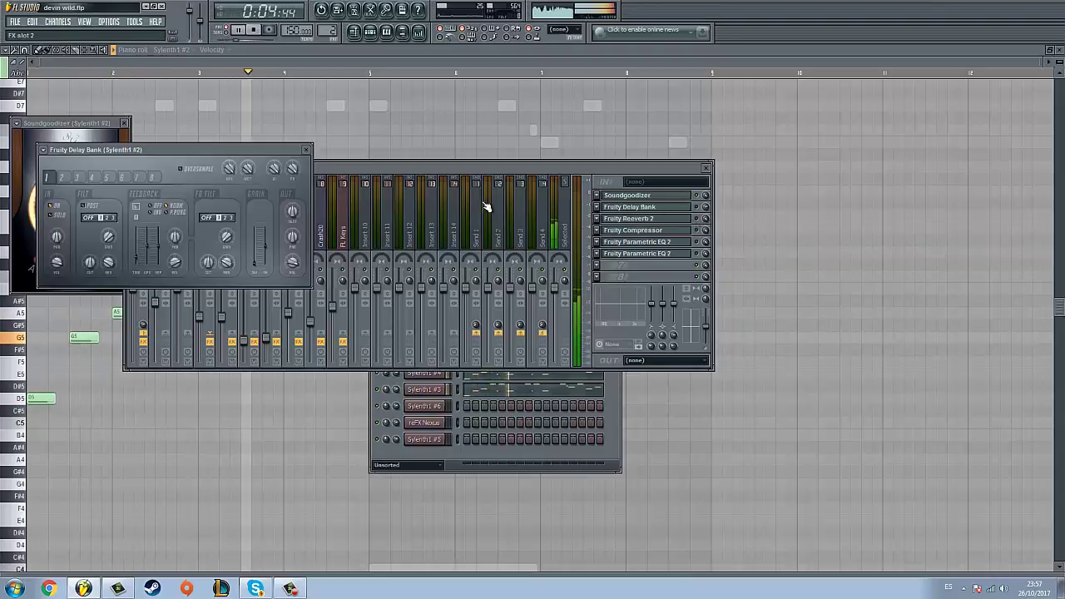
left_click(700, 208)
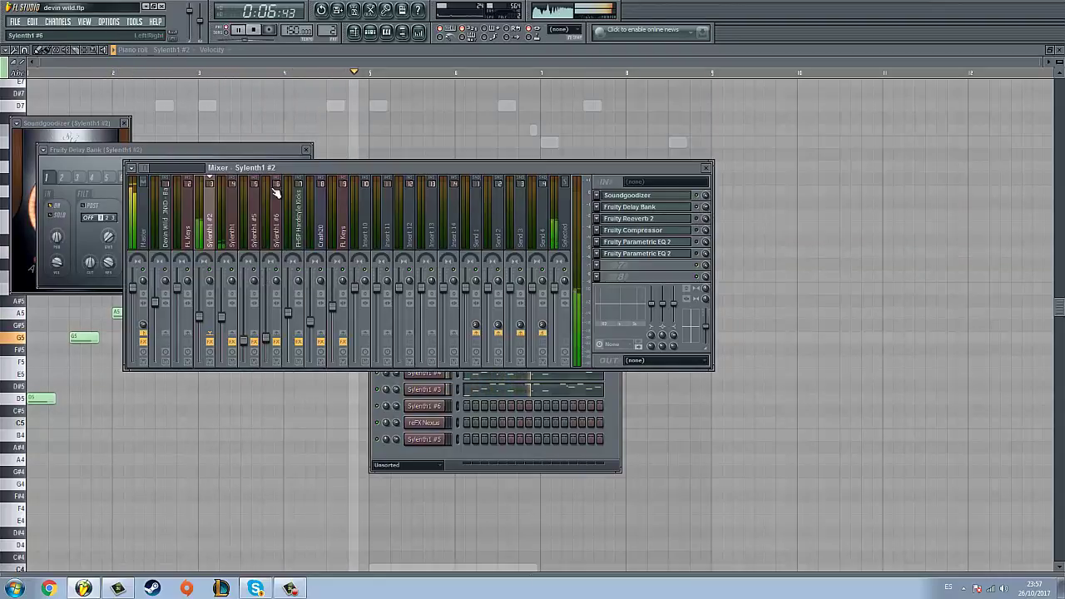
left_click(646, 220)
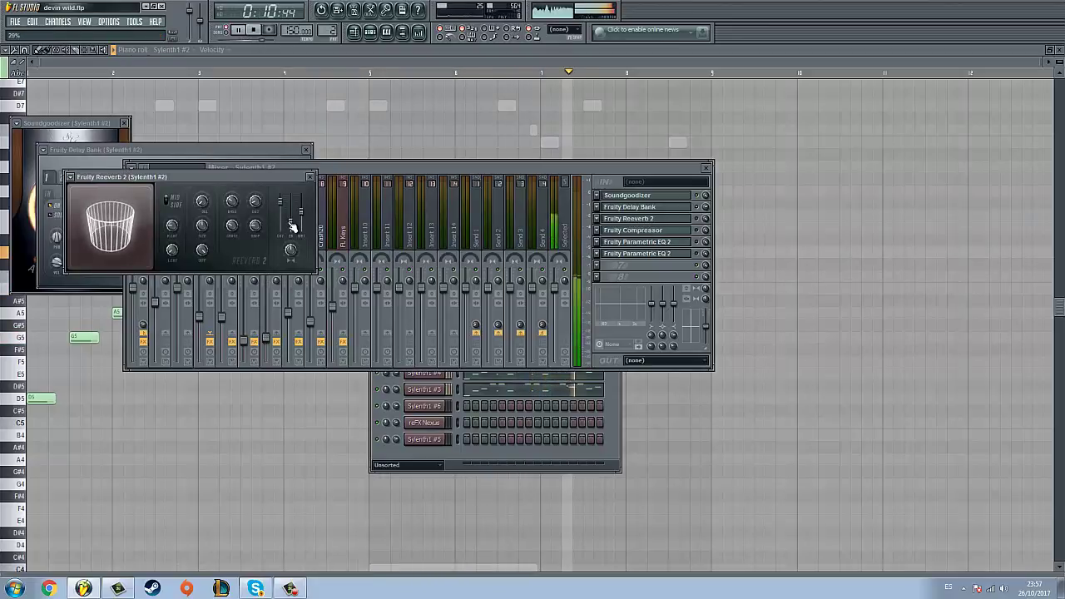
left_click(684, 230)
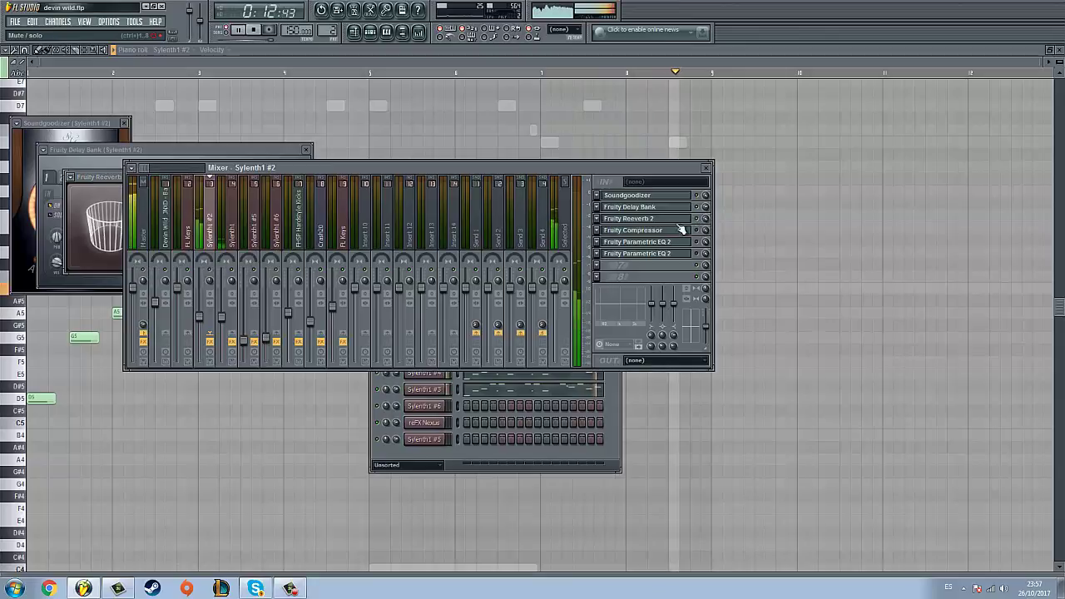
Inspect the Fruity Compressor on the Sylenth1 #2 mixer track and reset its gain to the default
left_click(666, 233)
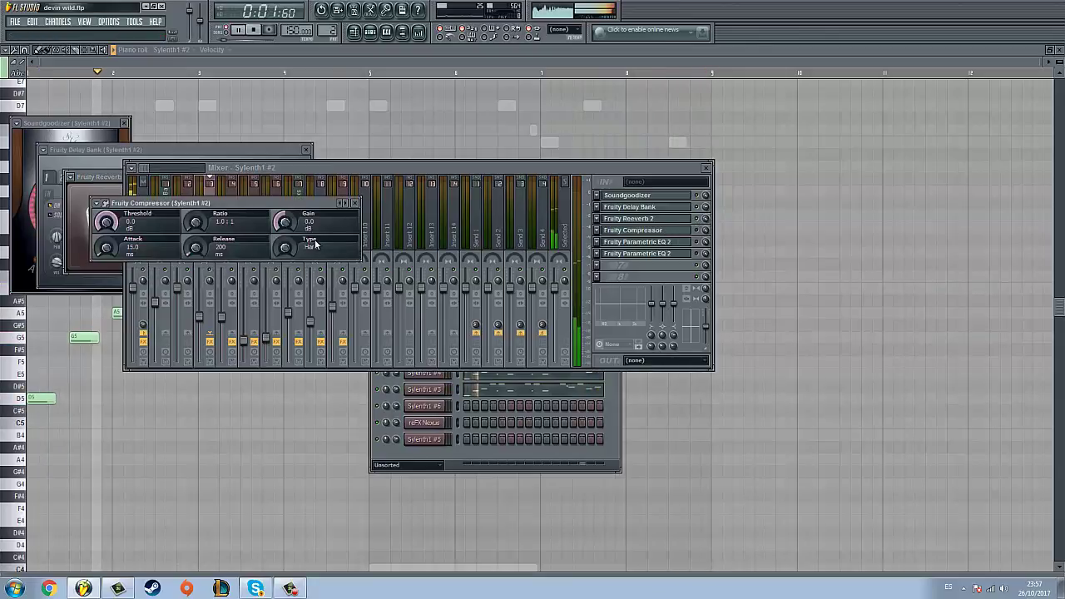
left_click(704, 233)
left_click(632, 236)
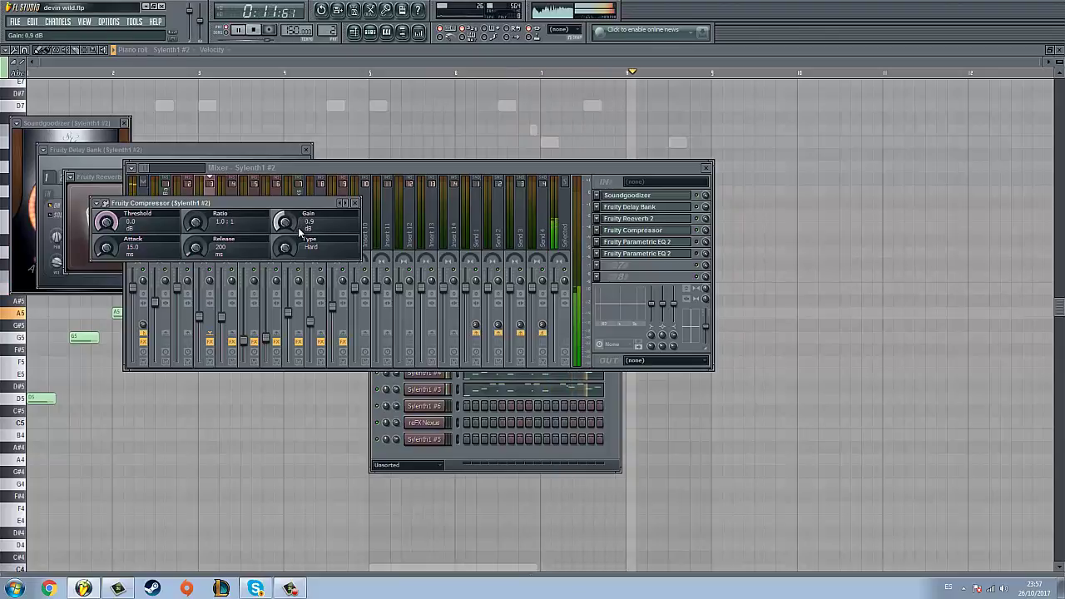
right_click(284, 222)
left_click(305, 230)
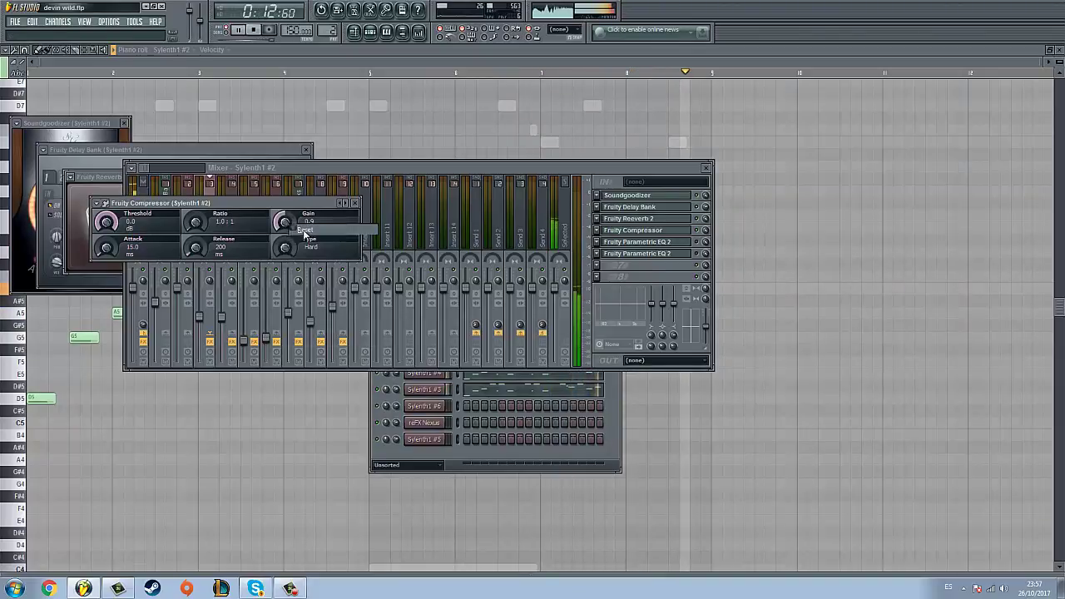
Inspect the curves of both Fruity Parametric EQ 2 effects on the Sylenth1 #2 mixer track
left_click(683, 241)
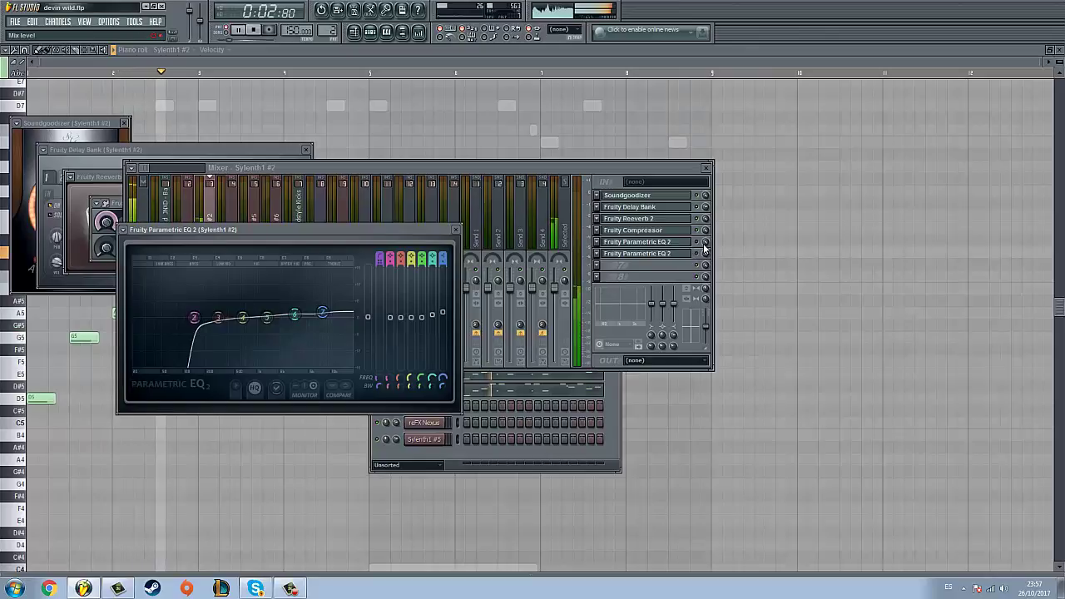
left_click(704, 247)
left_click(654, 242)
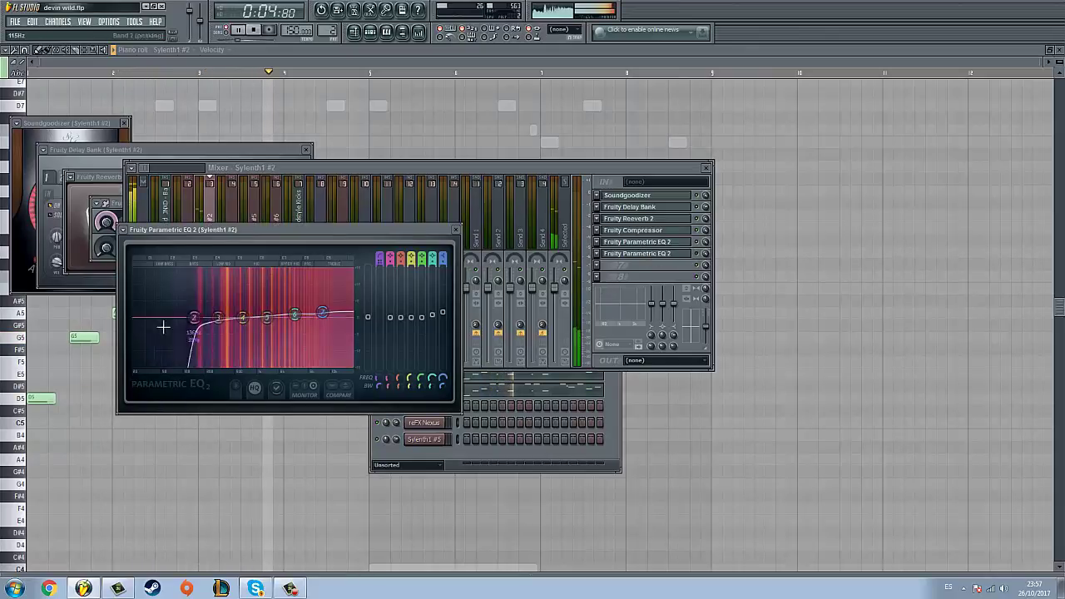
left_click(617, 257)
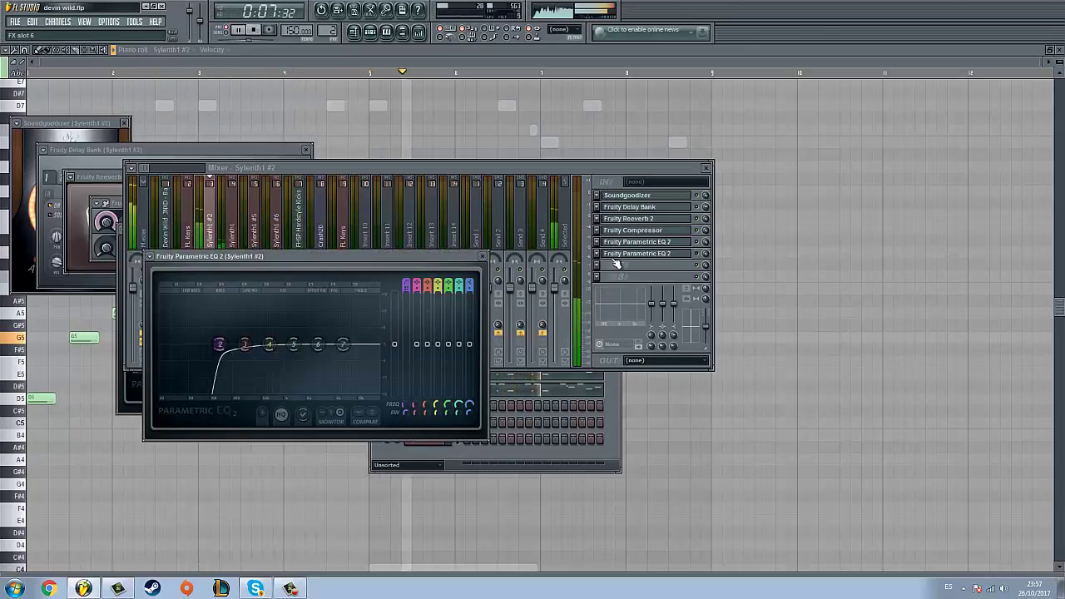
left_click(690, 264)
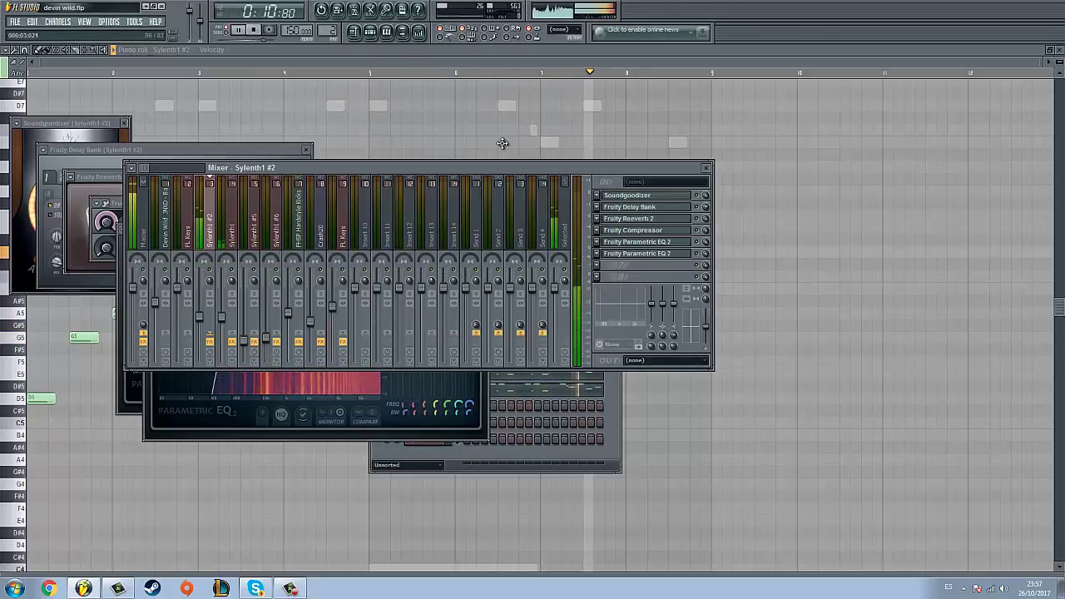
Stop playback, clear the open windows and open Pattern 3 from the playlist with its channel rack
key("F12")
key("space")
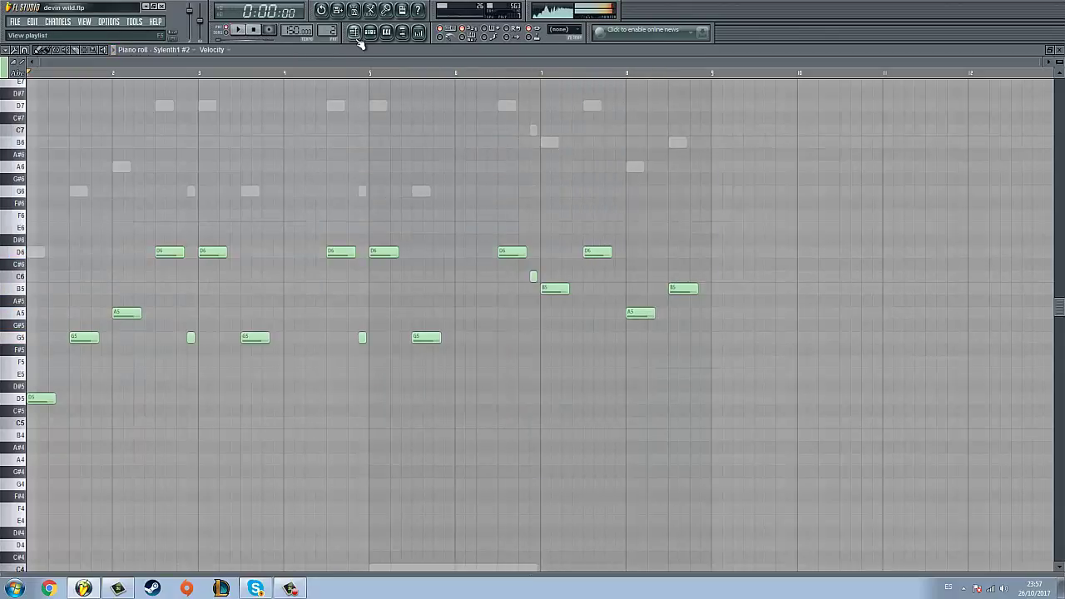
left_click(356, 37)
double_click(406, 233)
left_click(374, 35)
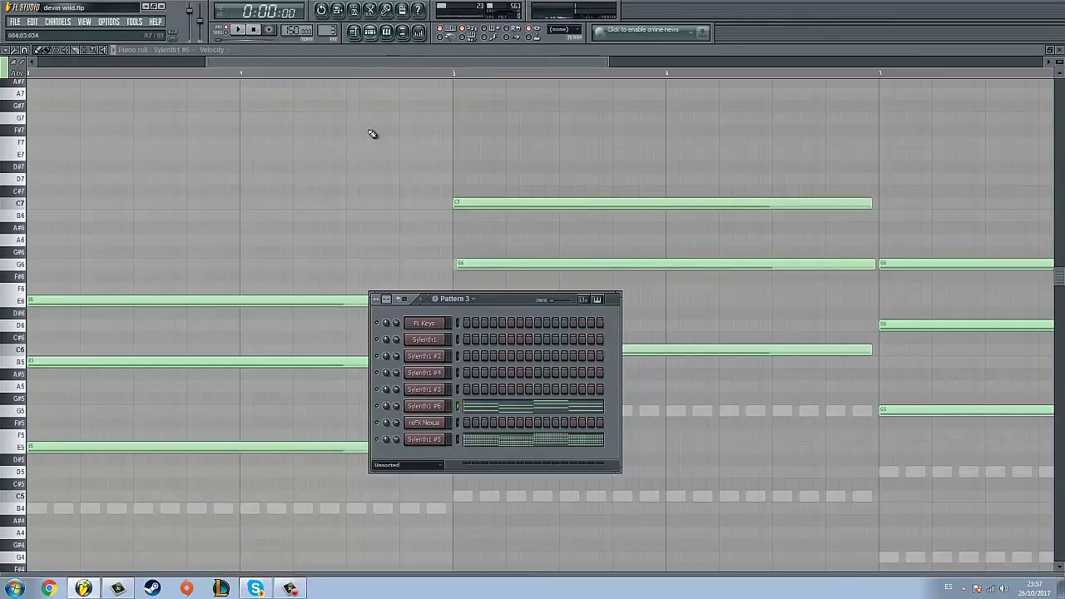
Solo the Sylenth1 #6 channel during playback and inspect the Fruity Compressor and Soundgoodizer on its mixer track
right_click(381, 409)
key("space")
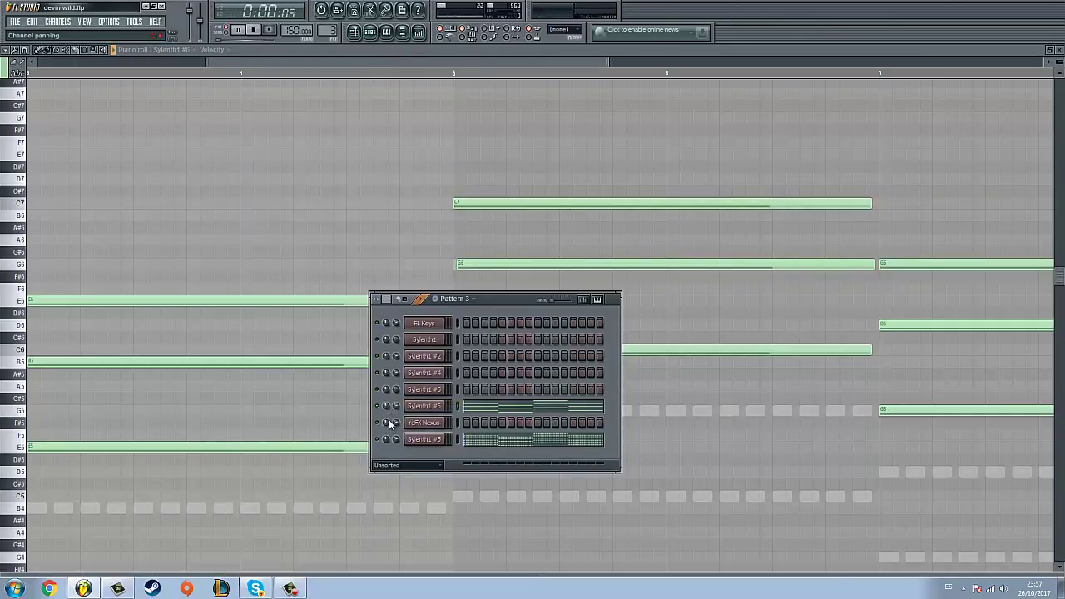
key("F9")
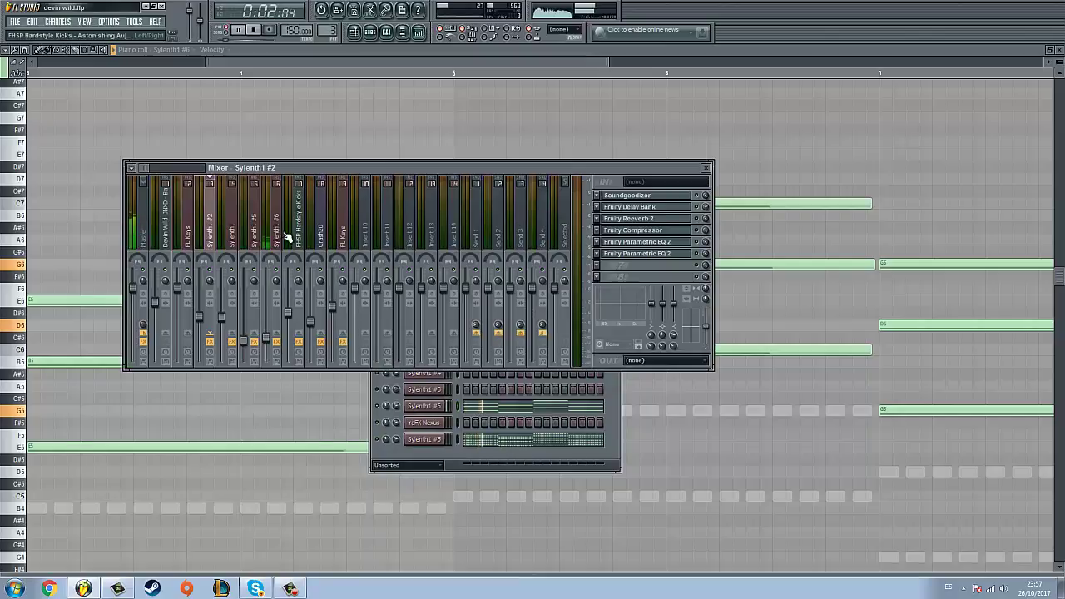
left_click(639, 196)
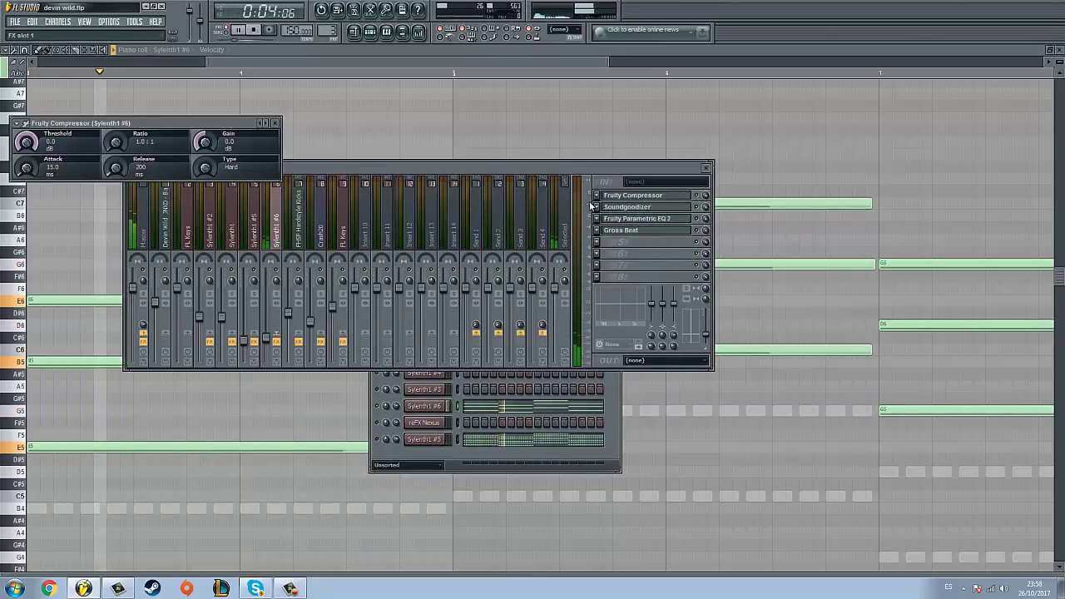
left_click(642, 208)
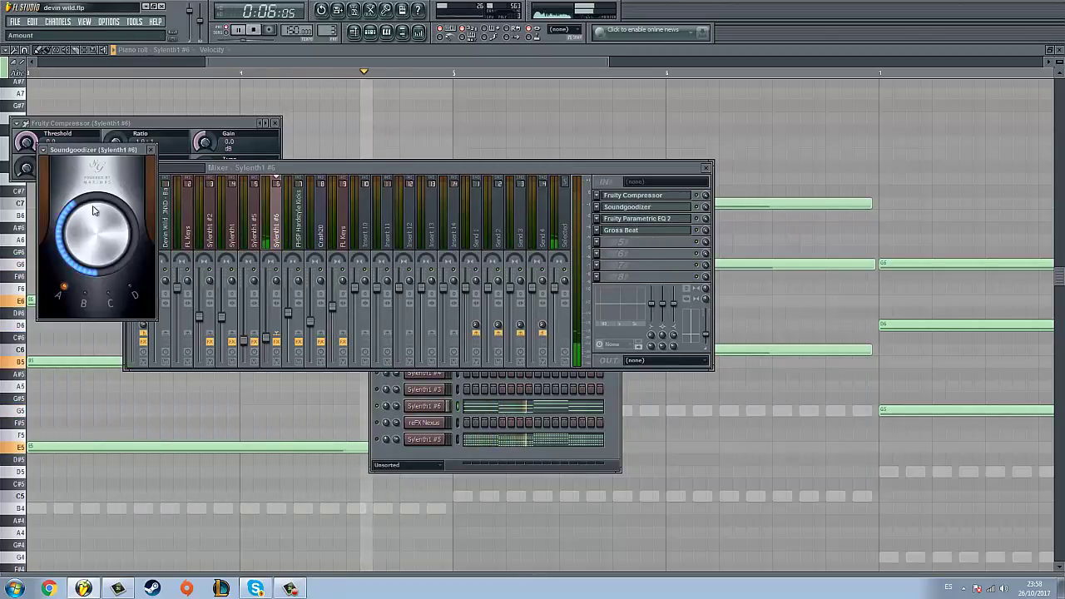
Inspect the Fruity Parametric EQ 2 curve and the Gross Beat Sidechain volume preset on the Sylenth1 #6 mixer track
left_click(632, 219)
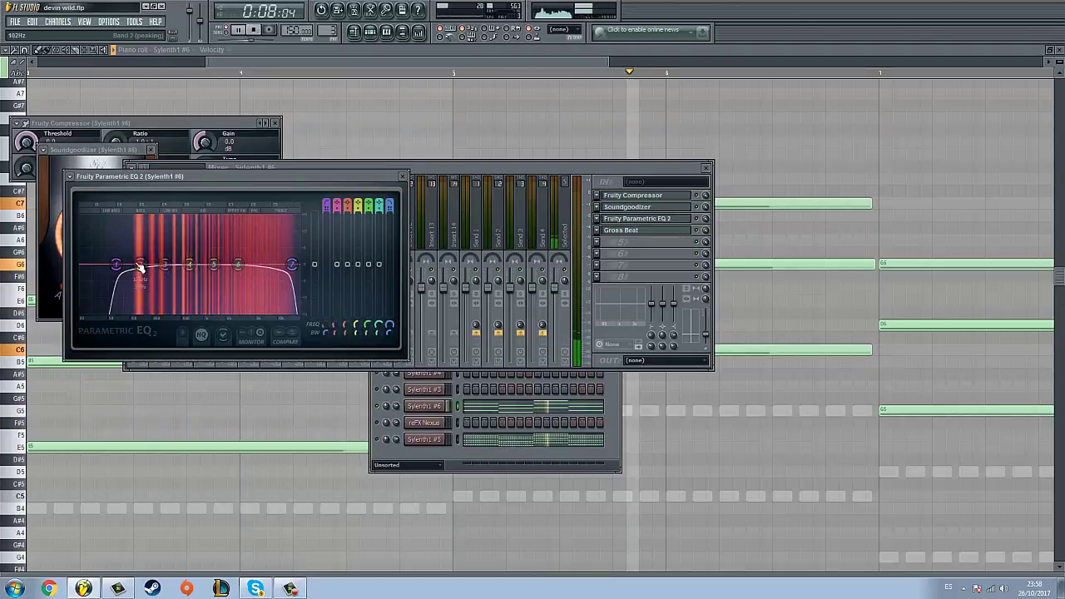
left_click_drag(239, 264, 268, 259)
left_click(636, 230)
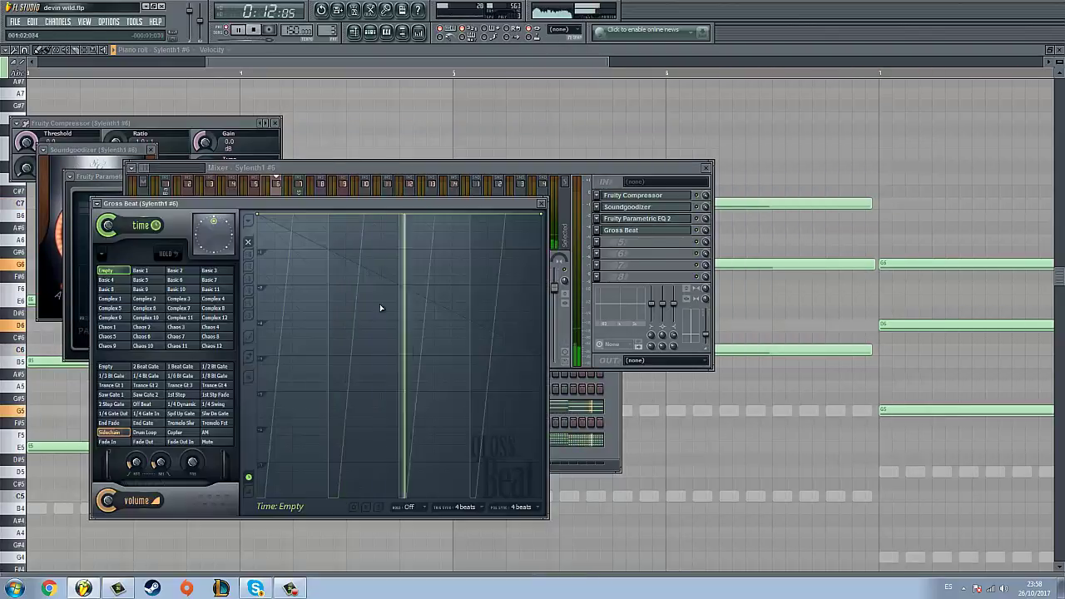
left_click(116, 433)
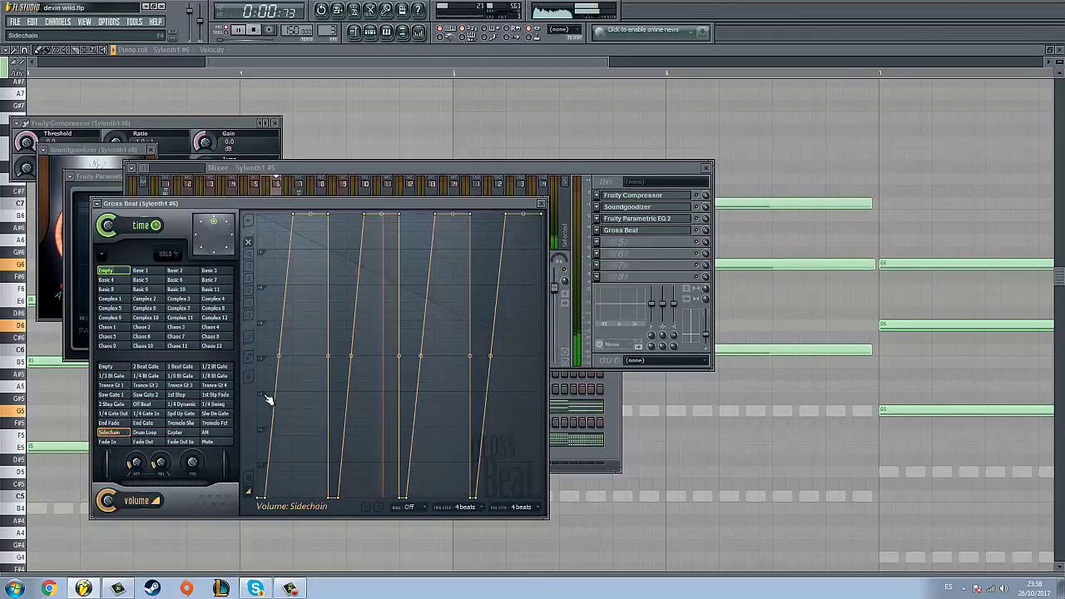
Open the Sylenth1 #5 notes of Pattern 3 in the piano roll and bring back the channel rack
left_click(604, 171)
left_click(591, 448)
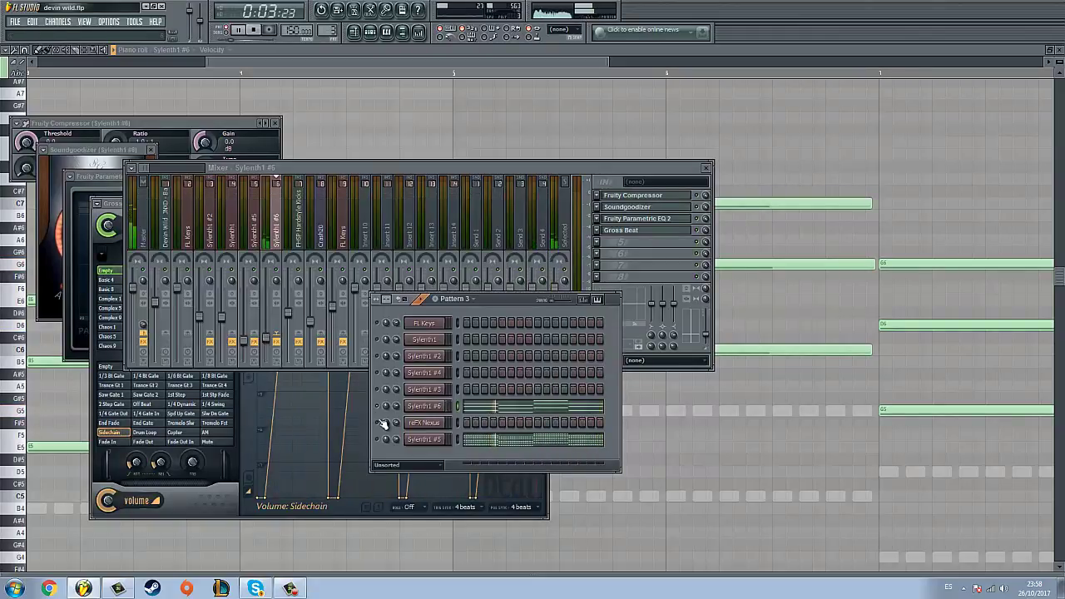
left_click(478, 445)
scroll(481, 426, "down", 3)
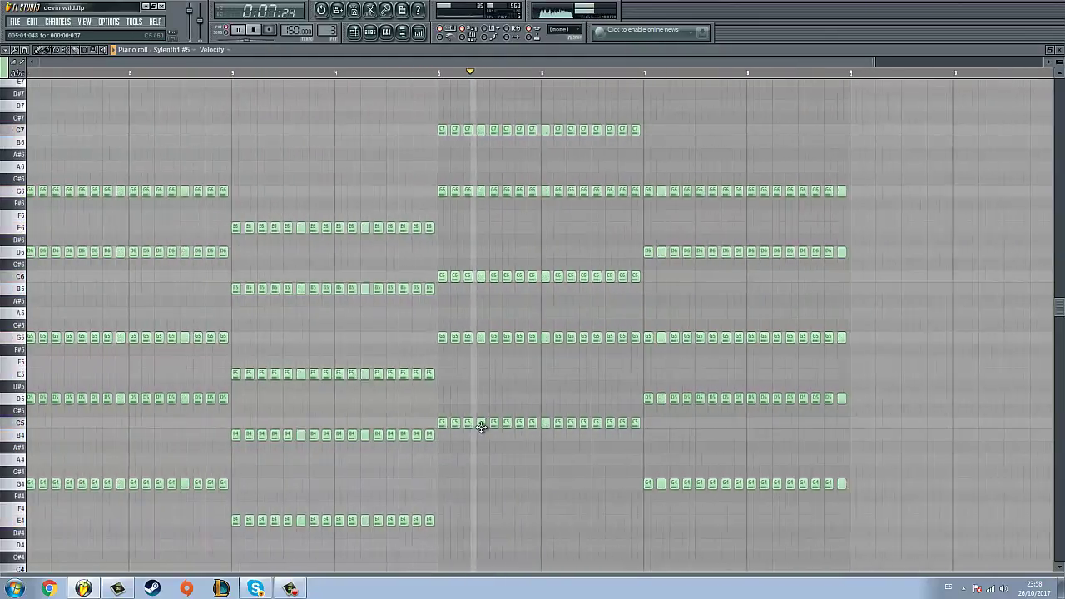
left_click(384, 33)
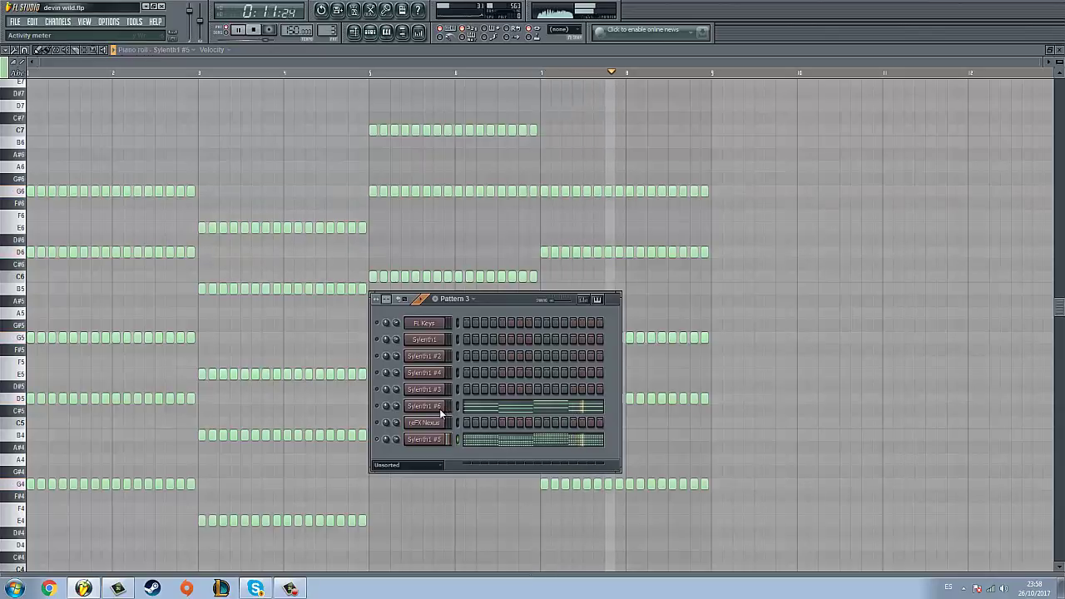
Toggle solo on the Sylenth1 #5 channel, replay Pattern 3 and select the Sylenth1 #5 mixer track
right_click(378, 441)
left_click(382, 445)
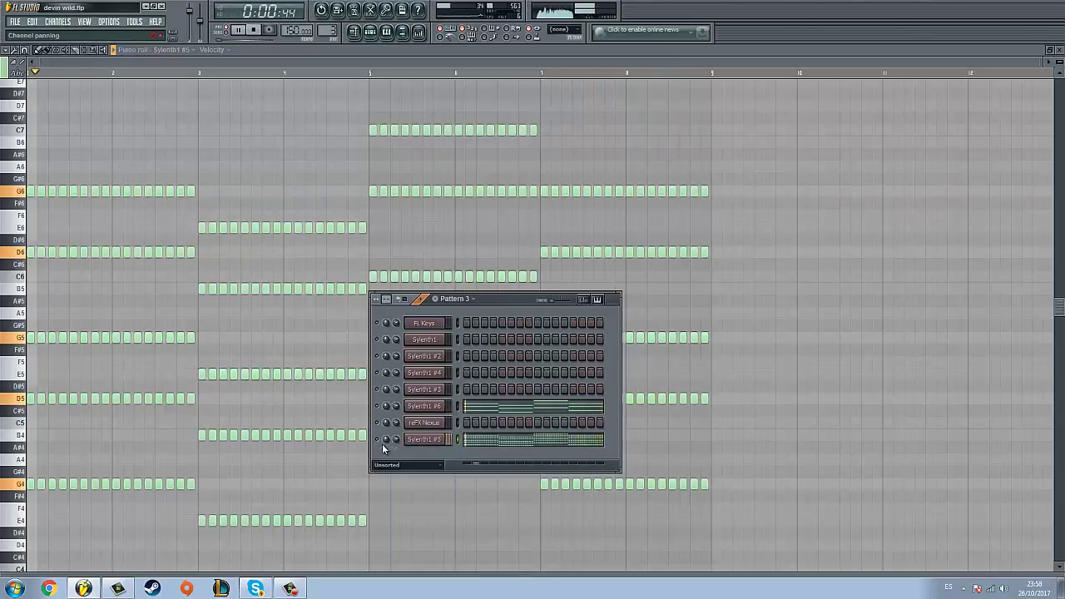
key("space")
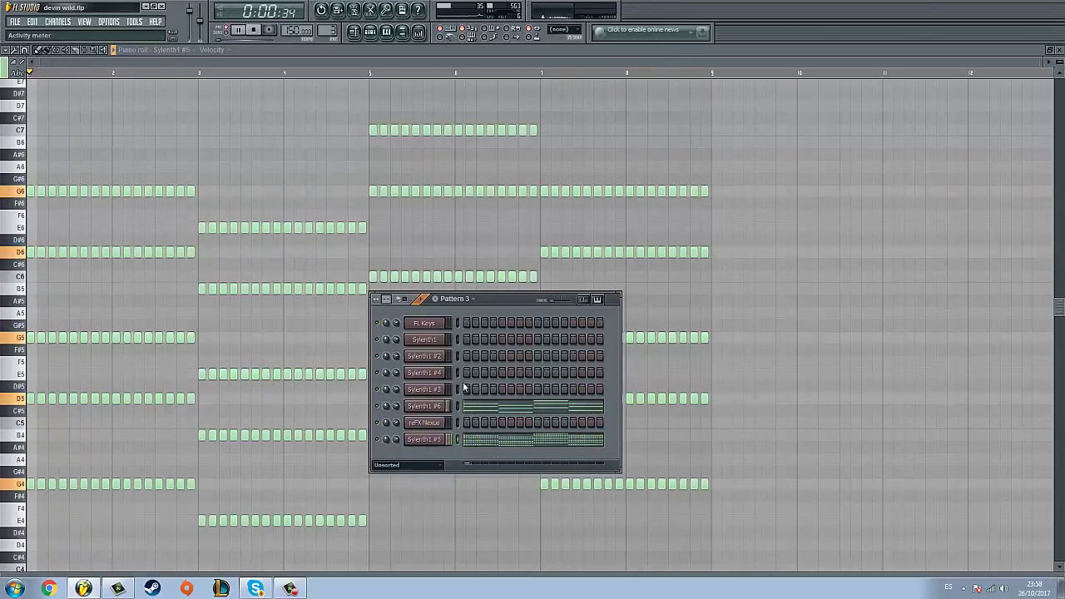
left_click(421, 34)
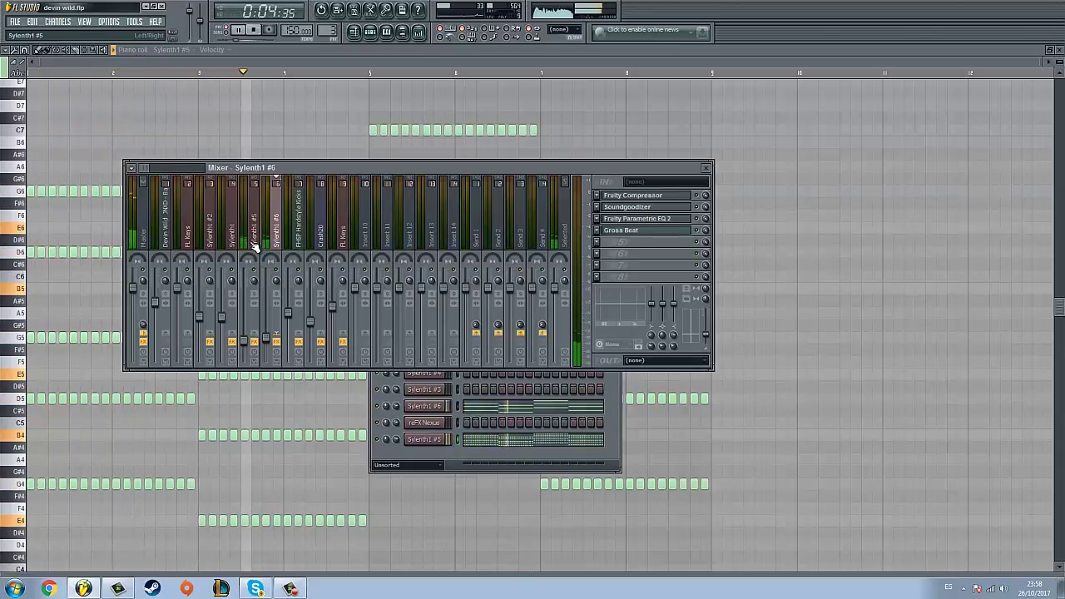
left_click(255, 242)
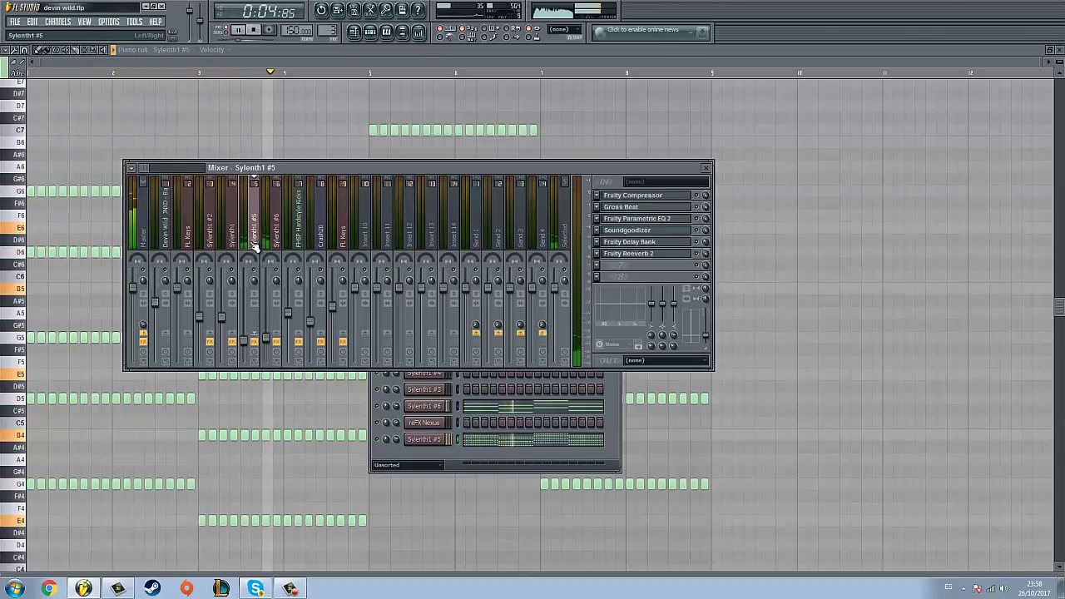
key("space")
right_click(378, 440)
left_click(390, 443)
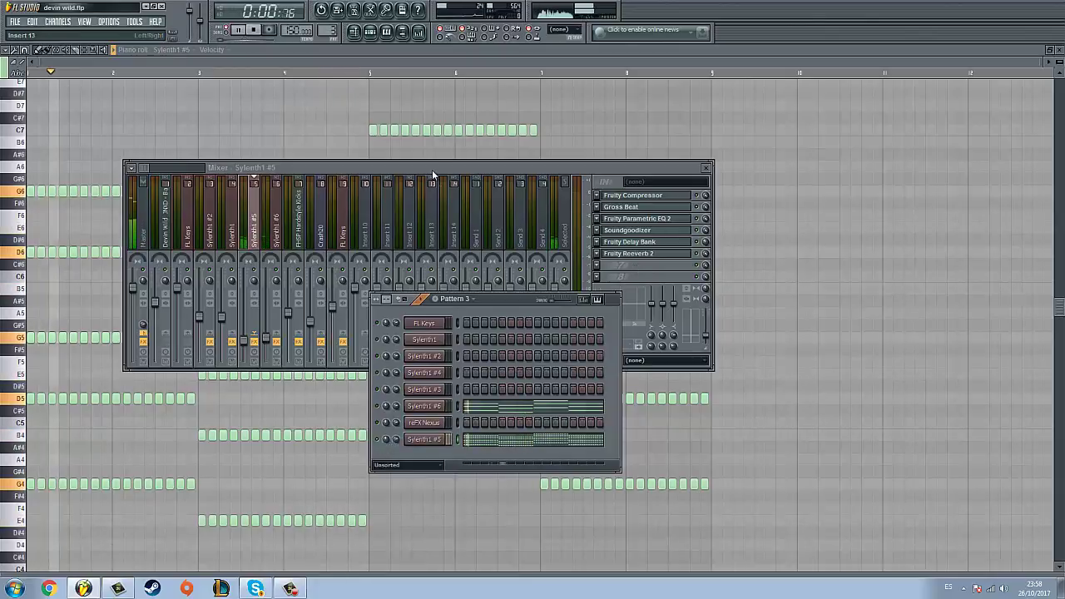
left_click(432, 171)
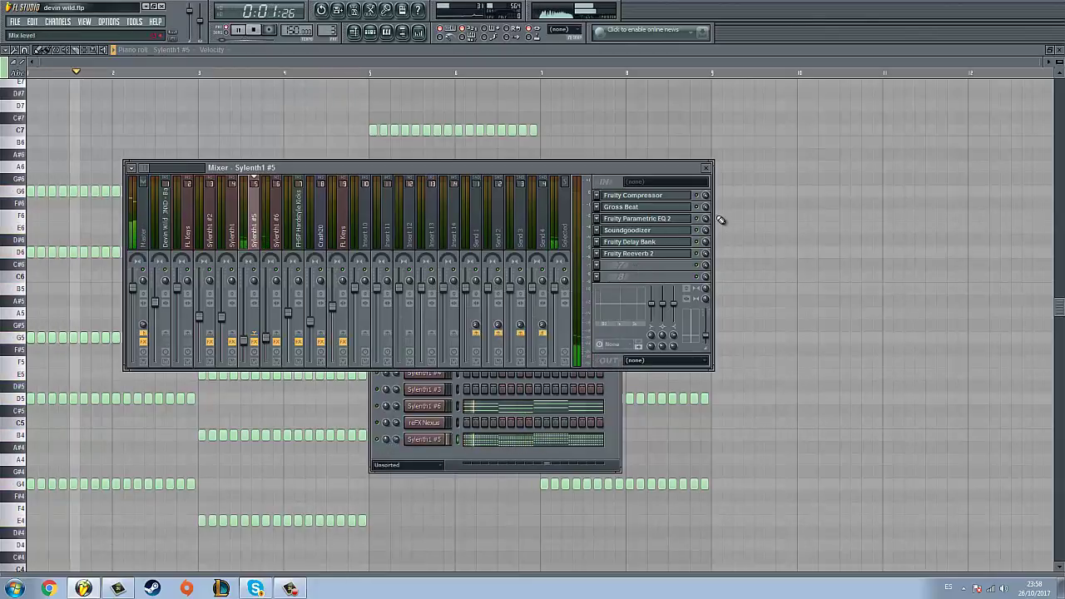
Inspect the Fruity Reeverb 2, Soundgoodizer and Fruity Parametric EQ 2 settings on the Sylenth1 #5 mixer track
left_click(679, 254)
left_click(689, 255)
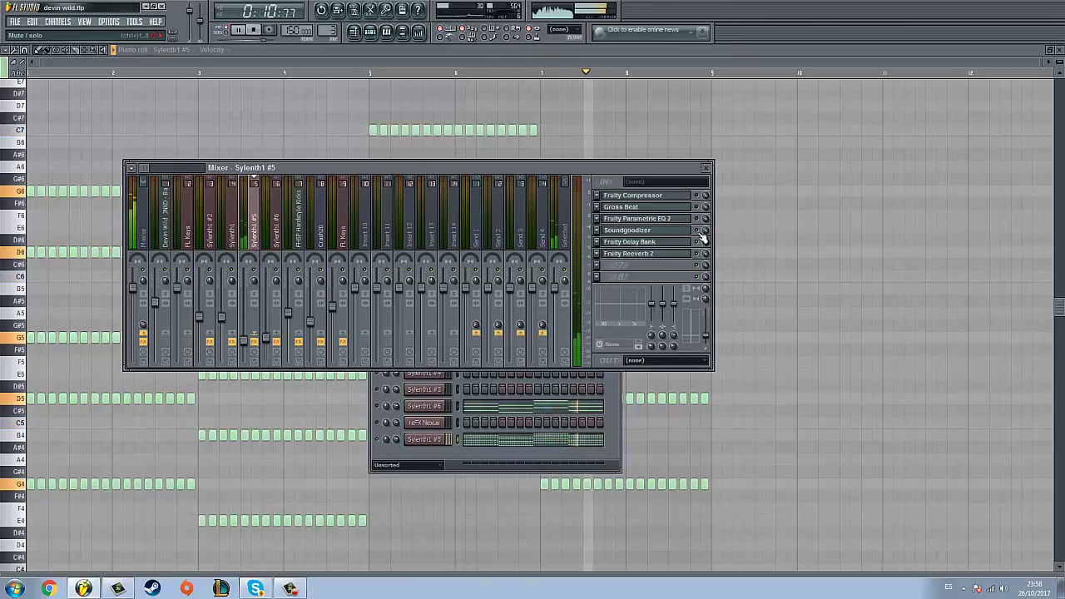
left_click(616, 231)
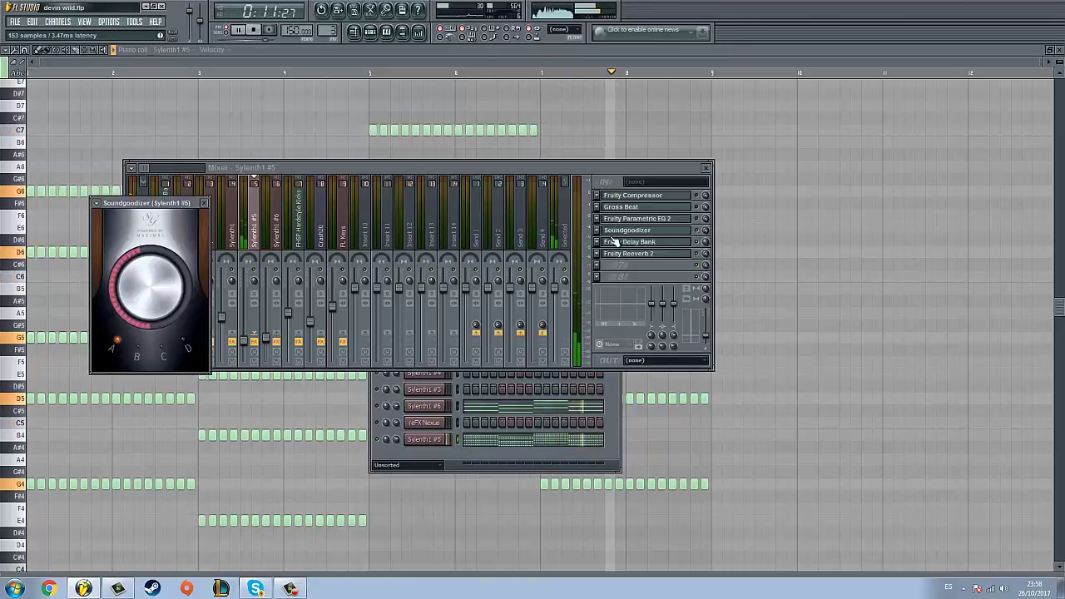
left_click(687, 219)
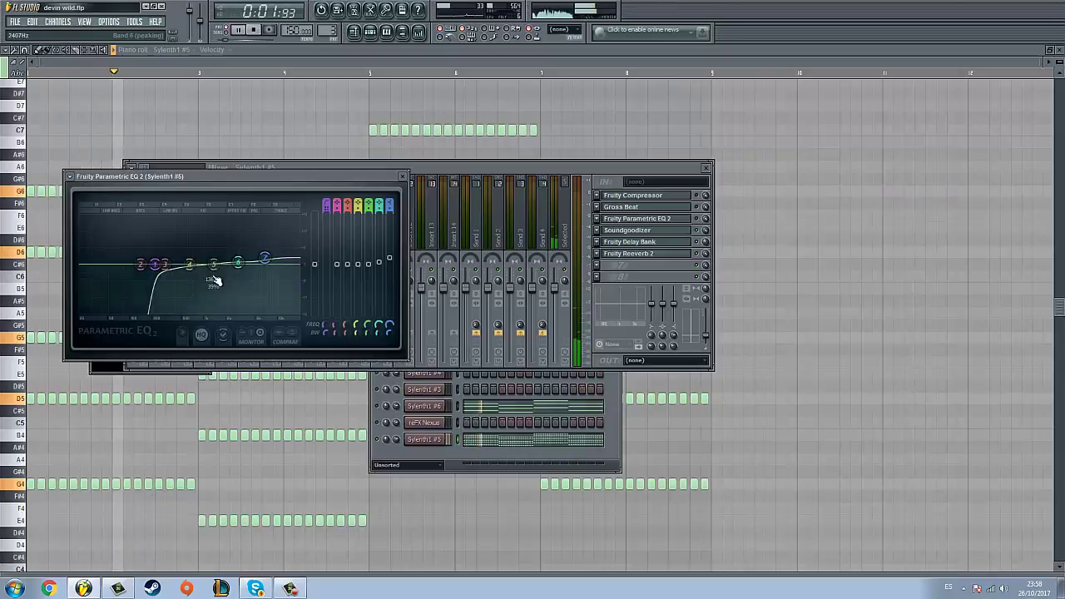
Inspect Gross Beat and the Fruity Compressor on the Sylenth1 #5 mixer track, restarting playback in between
left_click(698, 224)
left_click(667, 209)
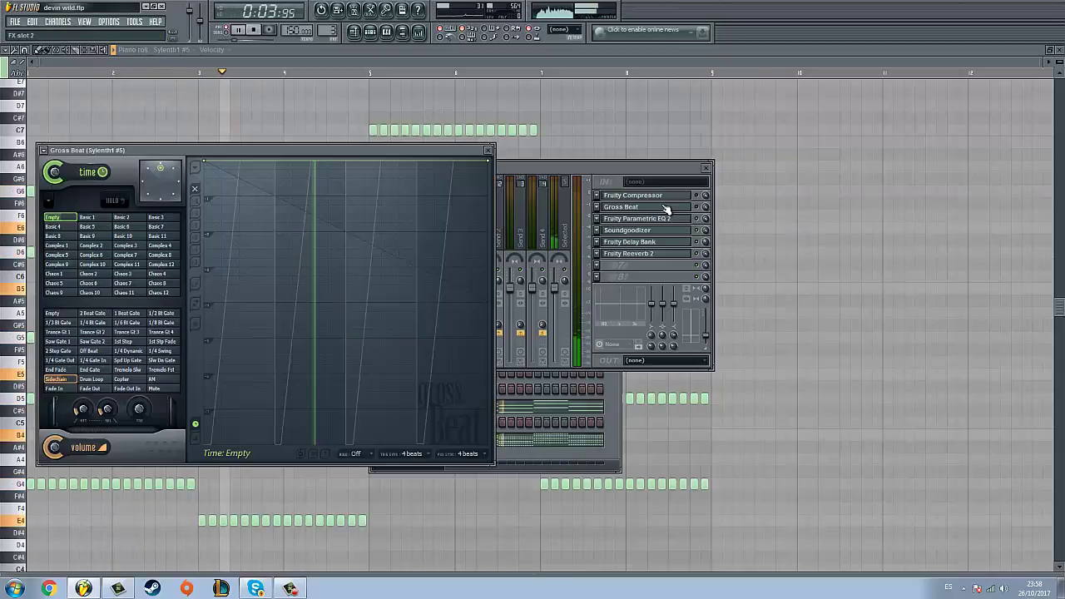
left_click(699, 235)
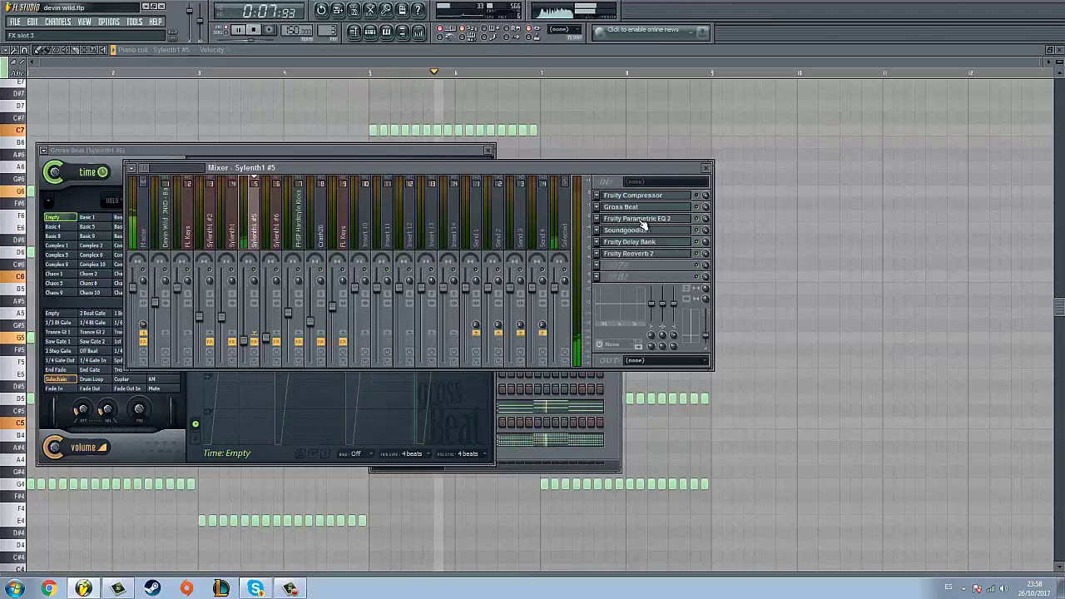
key("space")
key("space")
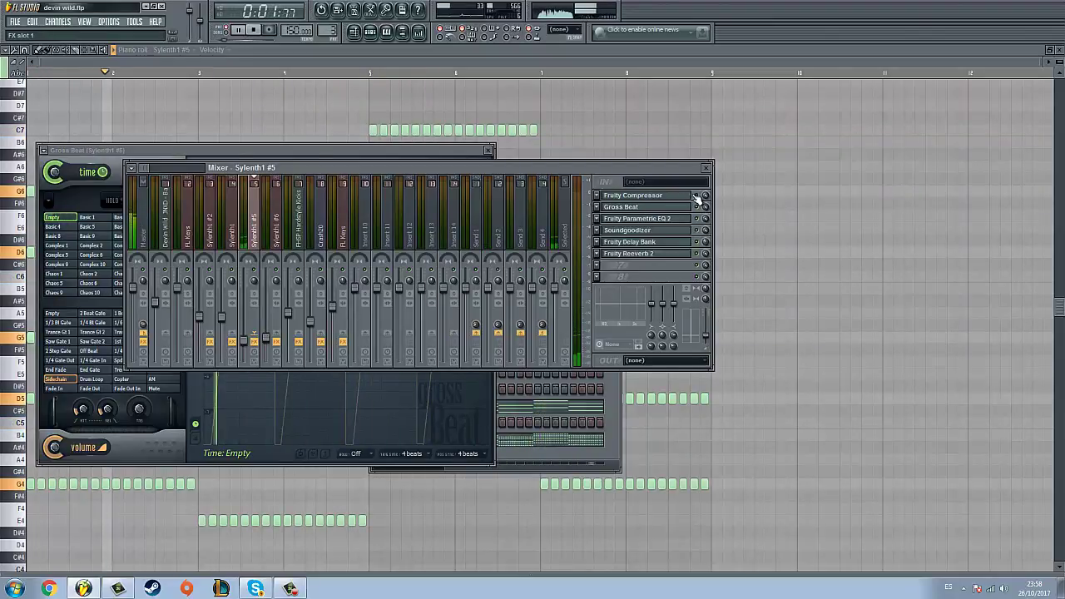
left_click(669, 197)
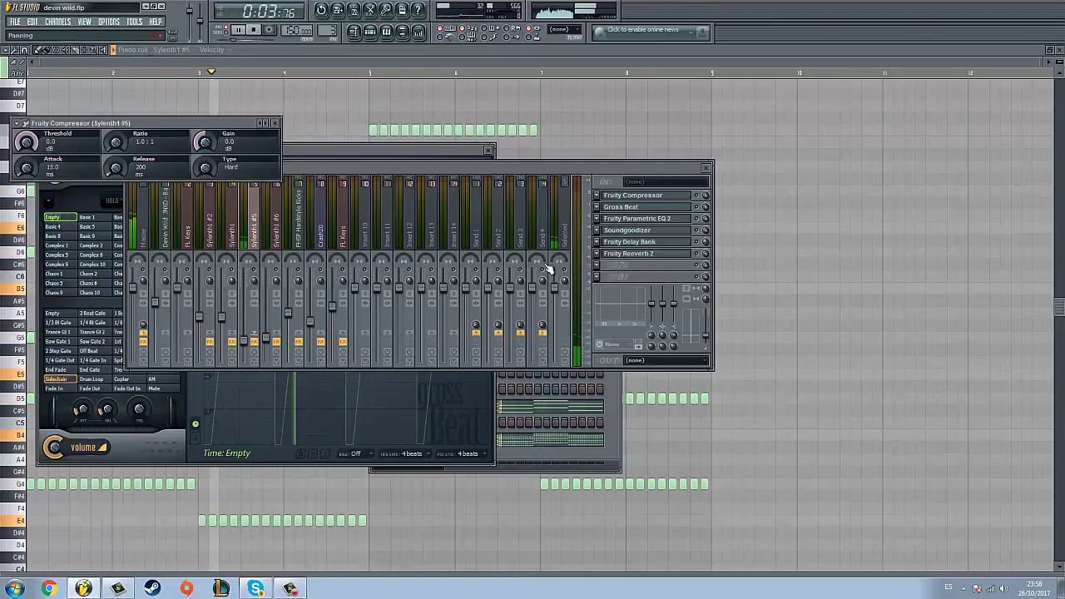
Toggle solo on the Sylenth1 #5 channel and open Pattern 4 from the playlist with its channel rack
left_click(372, 37)
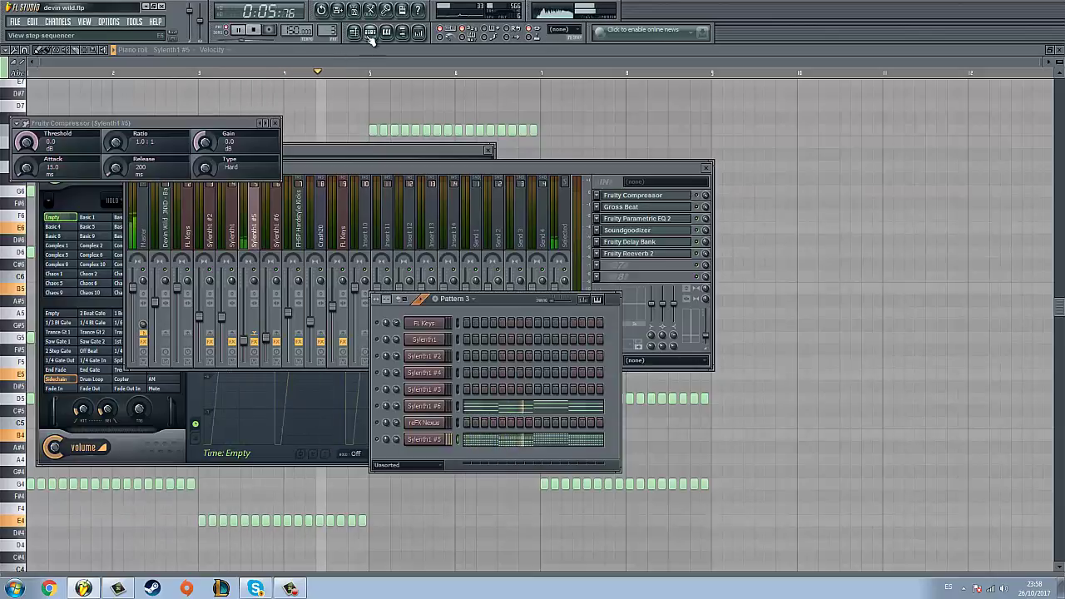
right_click(383, 440)
left_click(388, 446)
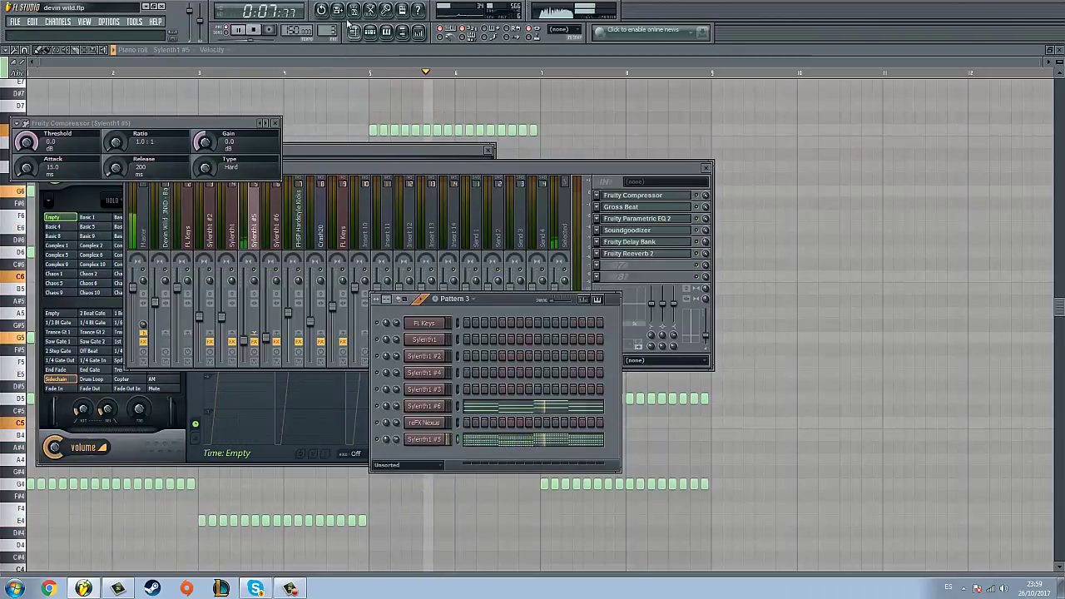
left_click(354, 33)
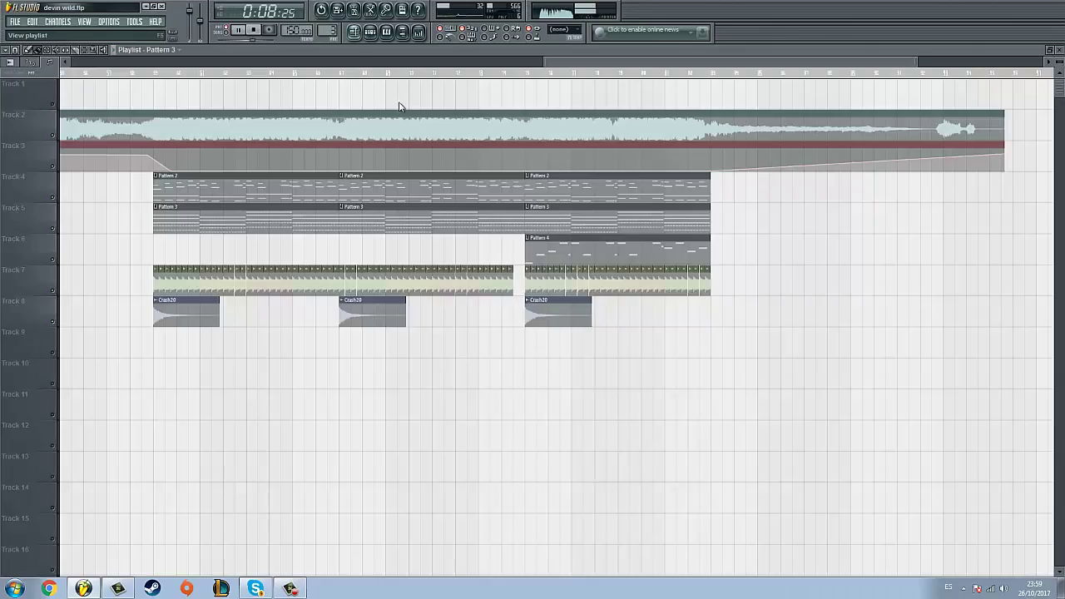
double_click(552, 253)
left_click(374, 35)
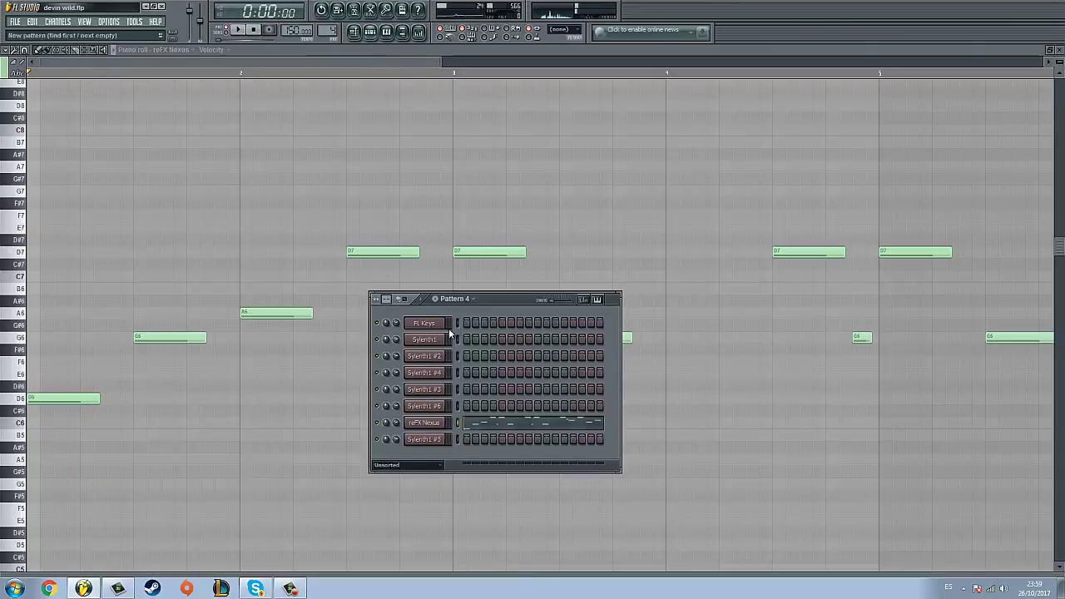
Inspect the PN Nexus Grandpiano preset of the reFX Nexus channel and its mixer effects, clear the windows and play Pattern 4
left_click(441, 427)
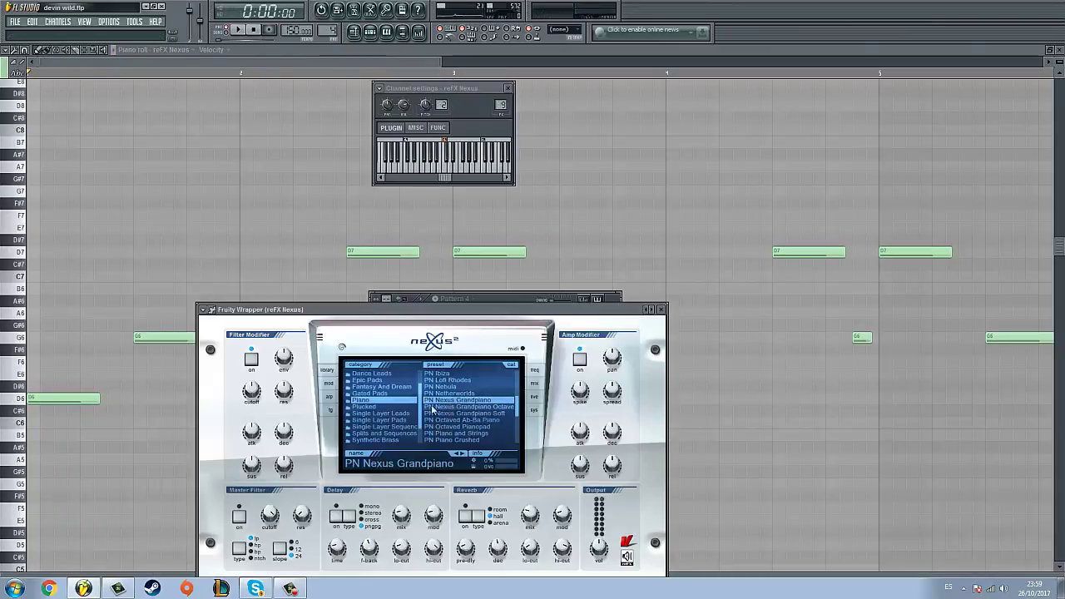
left_click(418, 31)
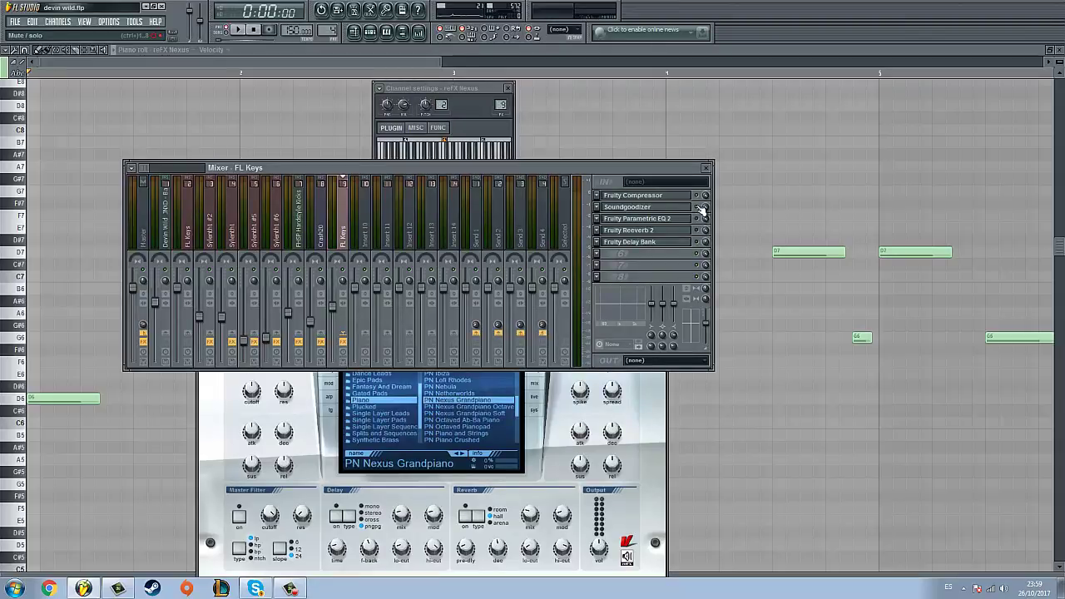
left_click(433, 59)
key("space")
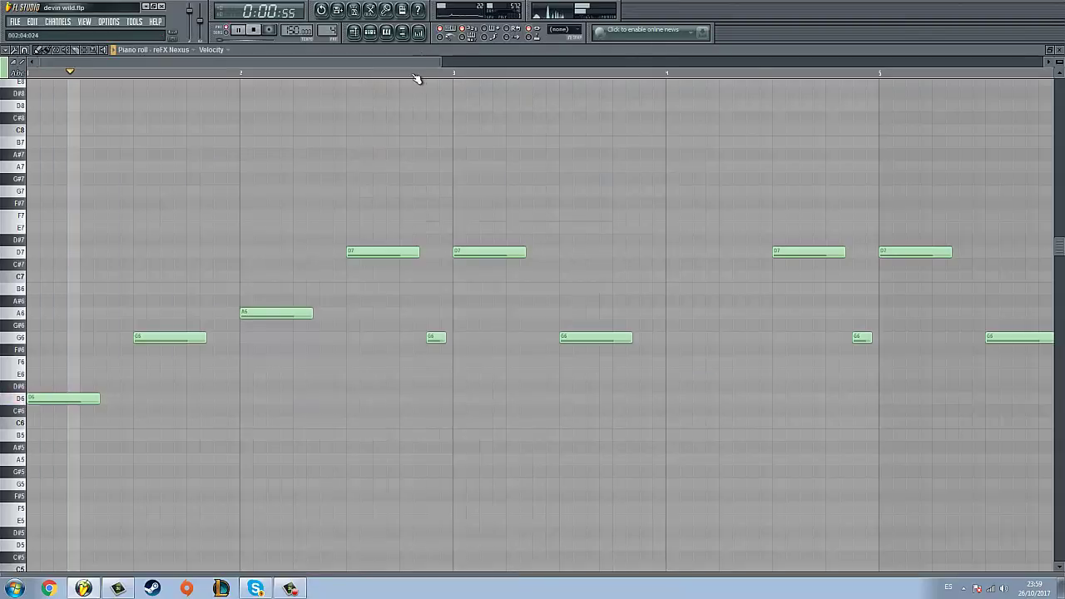
In the Fruity Parametric EQ 2 of the FL Keys mixer track, raise band 6 and lower bands 5 and 7
left_click(421, 33)
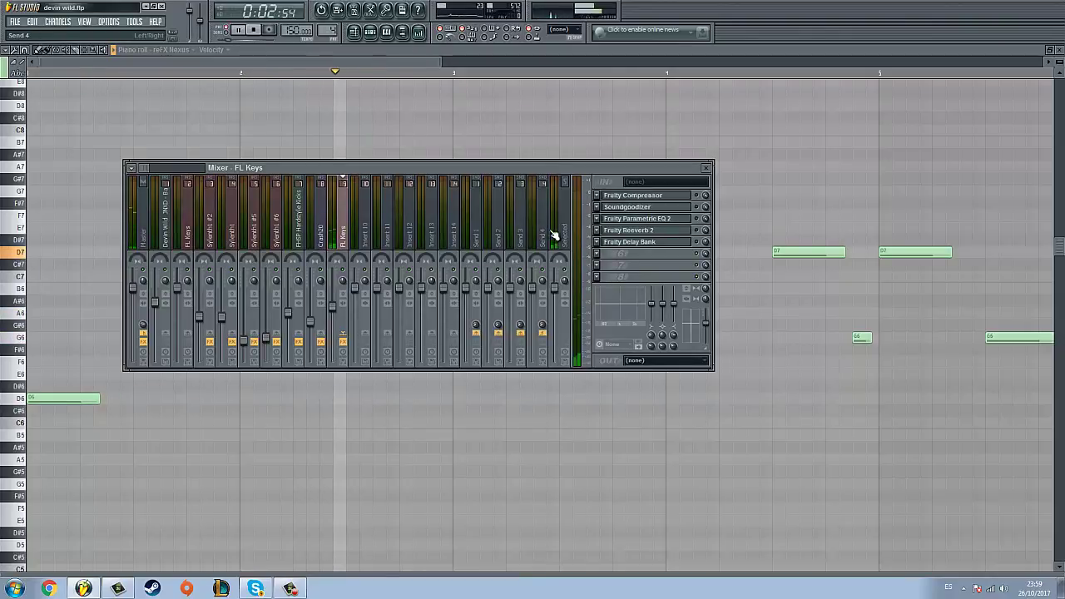
left_click(683, 219)
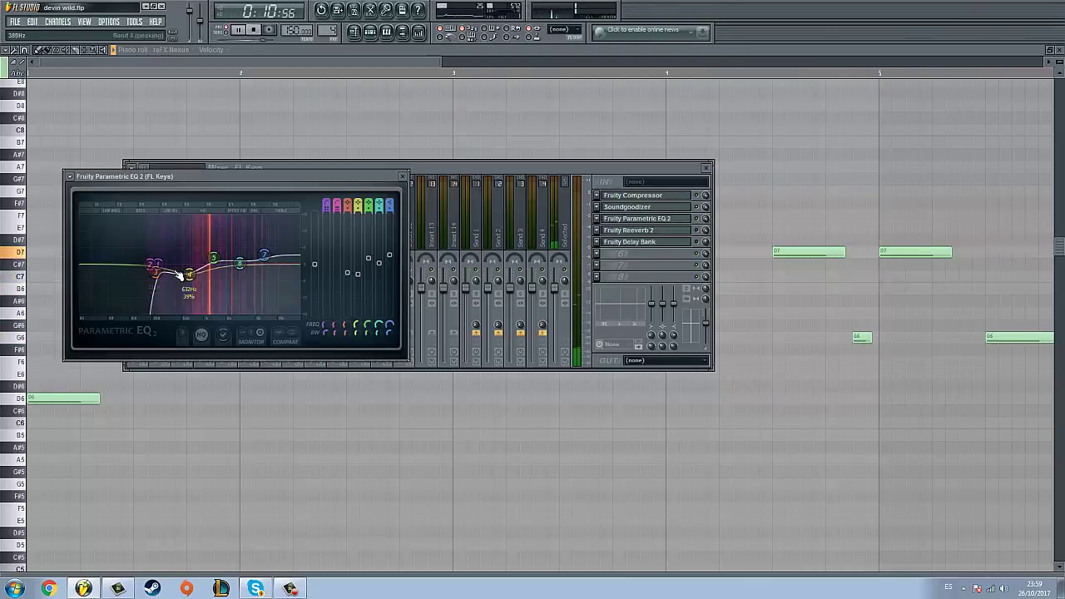
left_click_drag(173, 266, 244, 248)
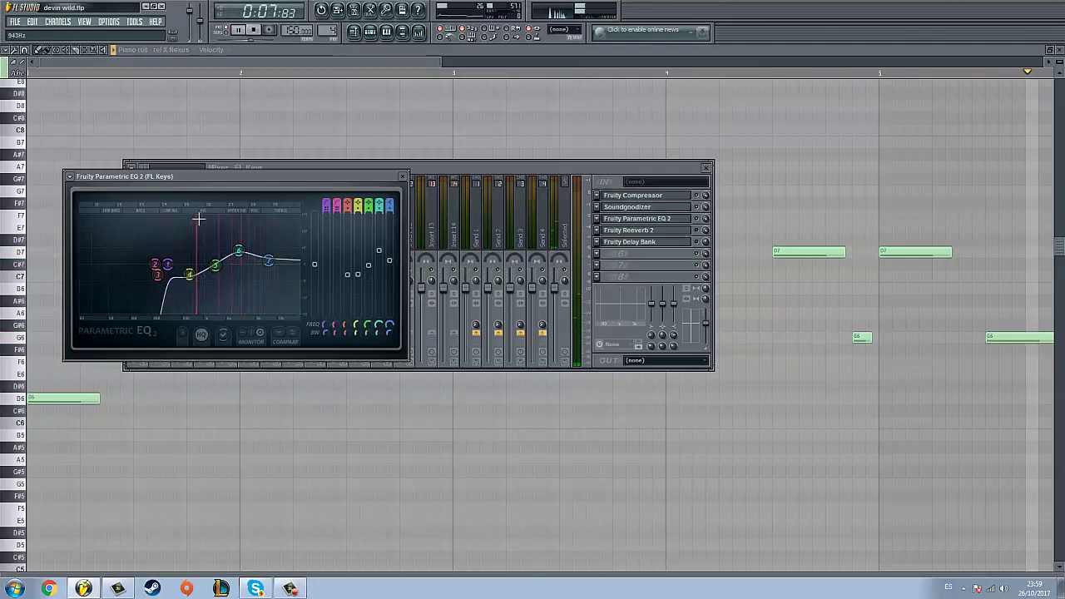
Inspect the Fruity Reeverb 2 and Fruity Delay Bank effects on the FL Keys mixer track
left_click(682, 237)
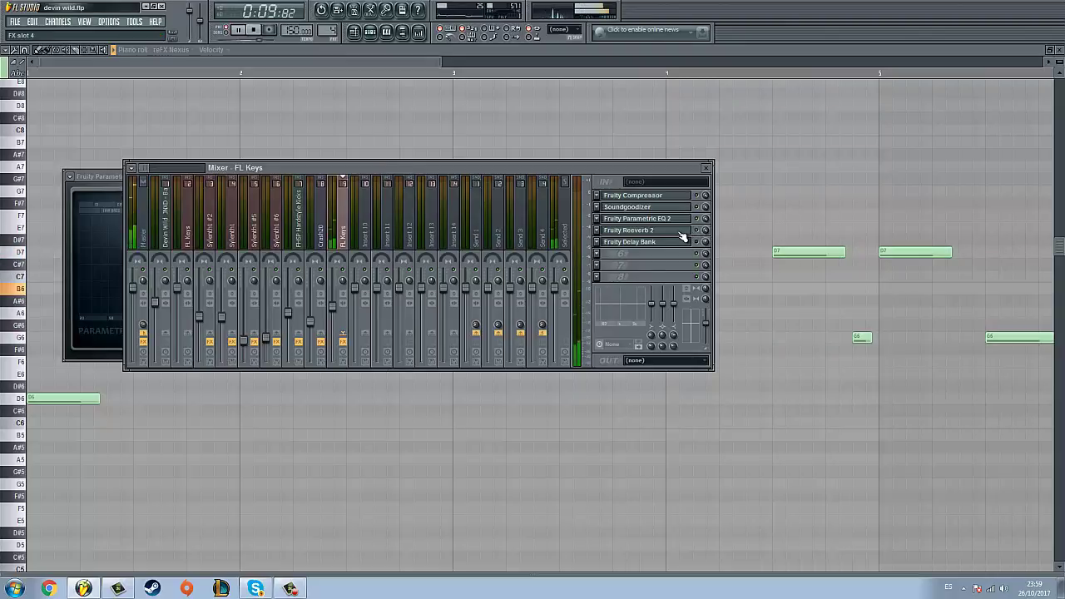
left_click(682, 237)
left_click(702, 245)
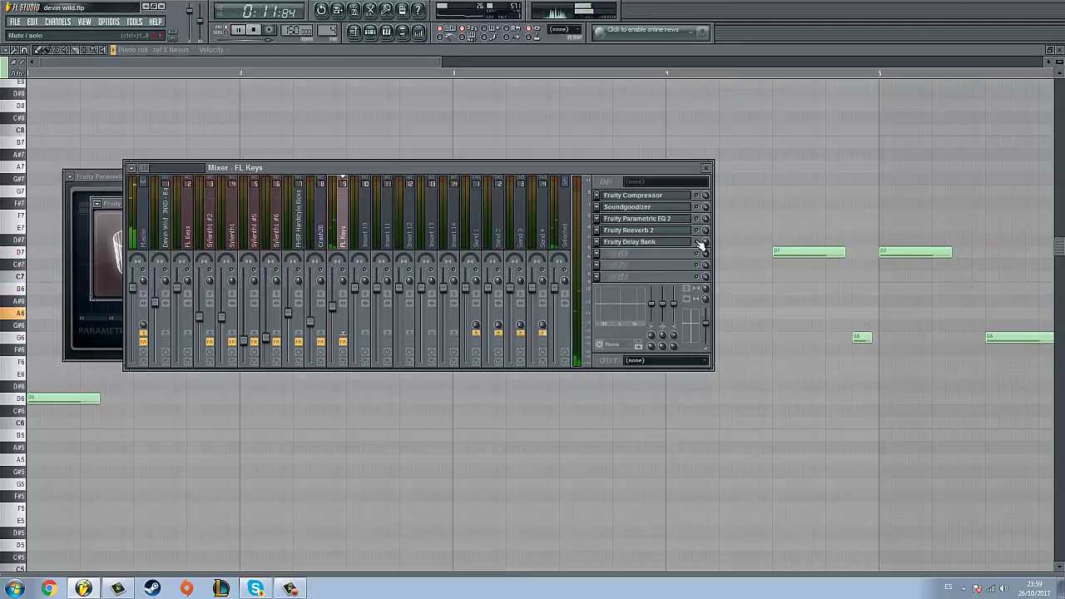
Stop the pattern playback, return to the playlist and play the song from about bar 53
left_click(355, 31)
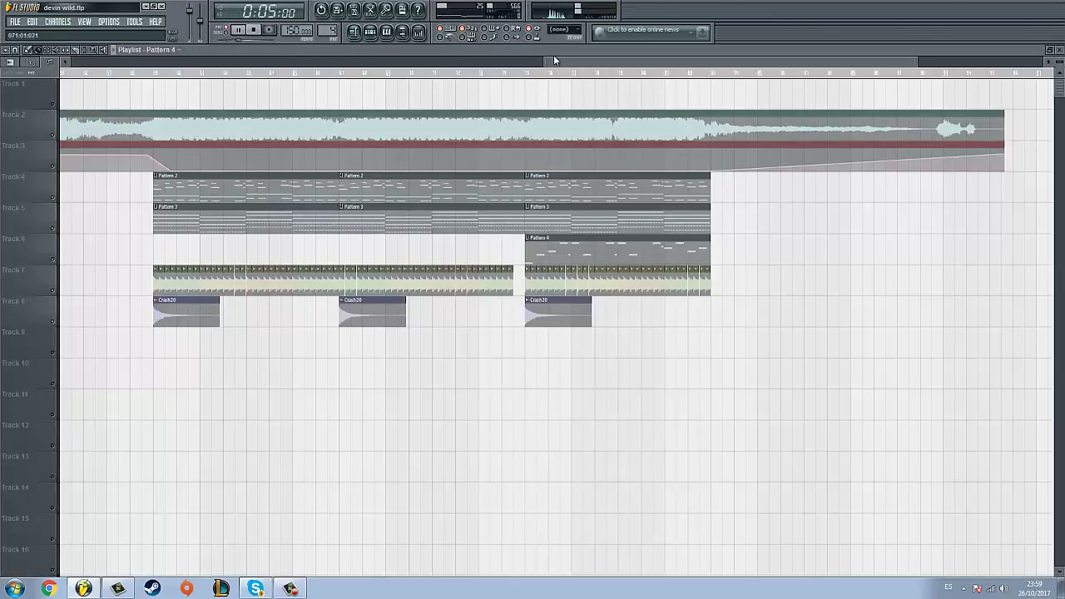
key("space")
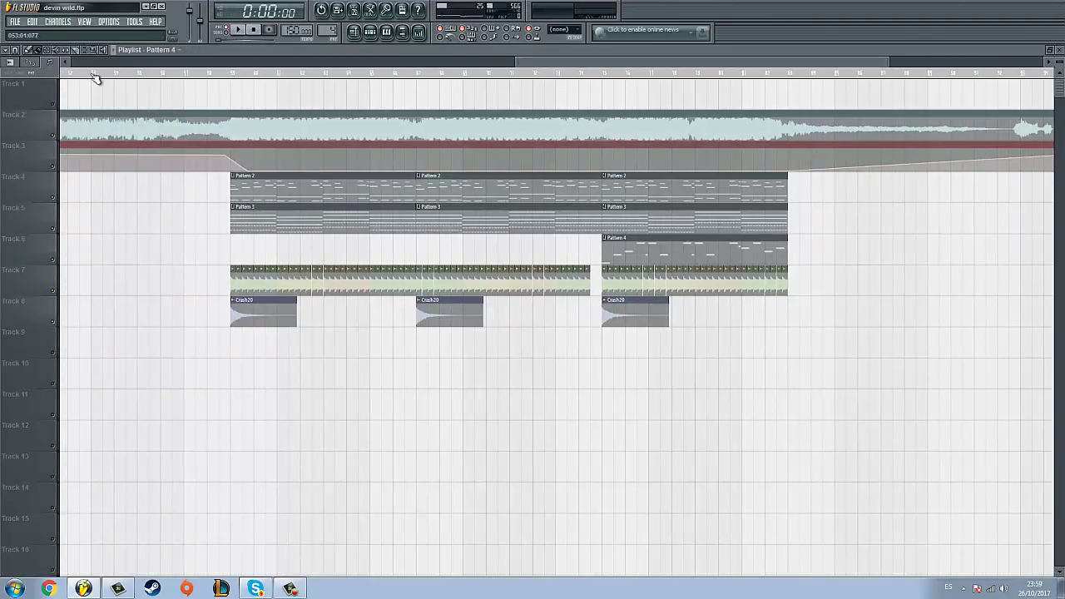
left_click(93, 73)
key("space")
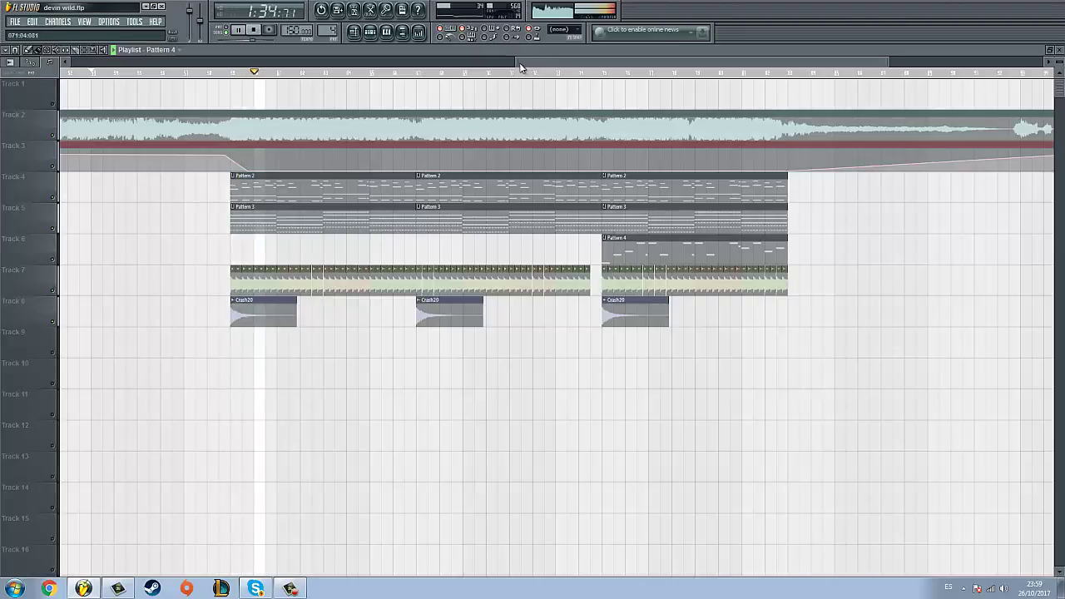
mouse_move(517, 63)
left_mouse_down()
mouse_move(505, 62)
mouse_move(516, 63)
left_mouse_up()
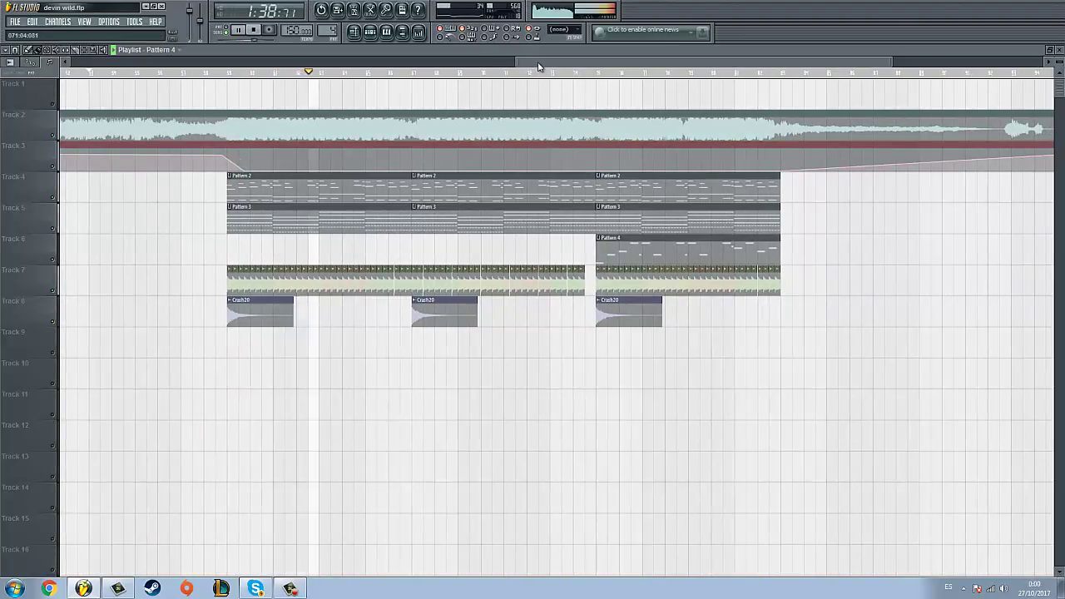
left_click_drag(541, 66, 560, 66)
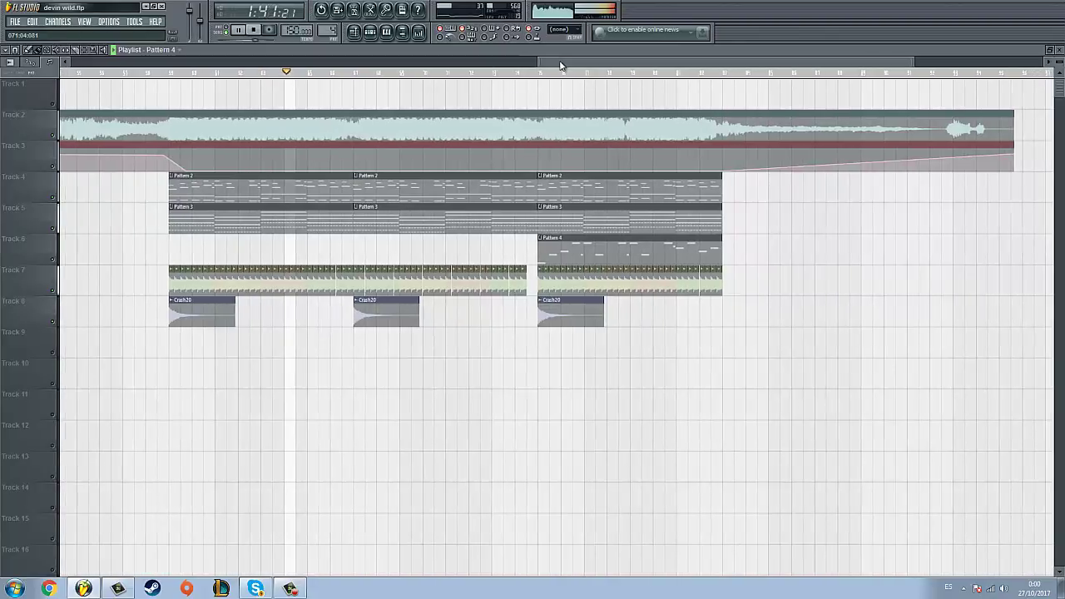
Review the effect slots of the Master mixer track during song playback and go back to the playlist
left_click(423, 33)
left_click(139, 214)
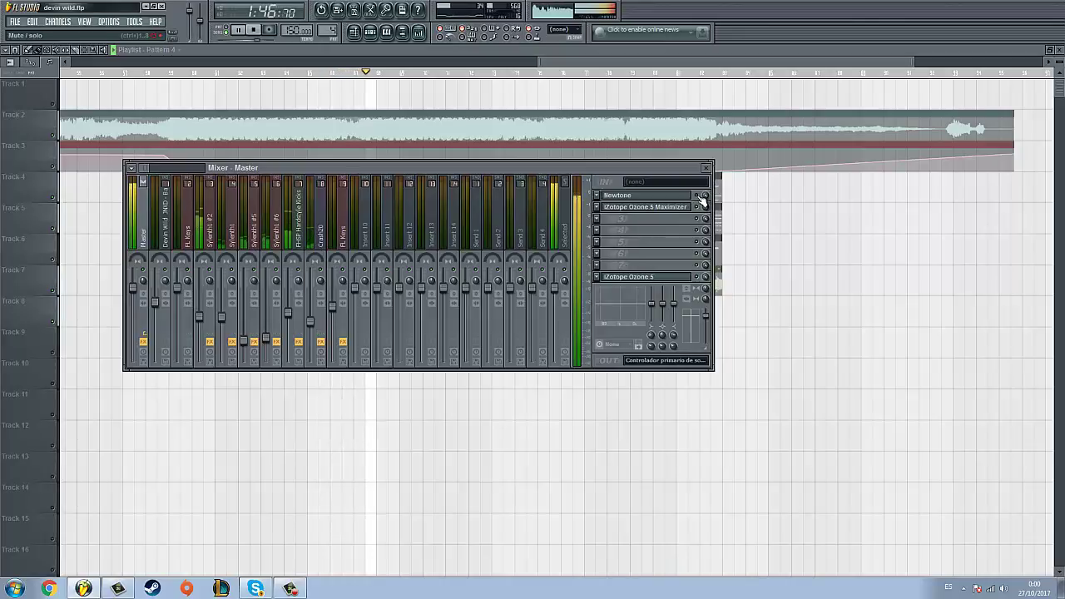
left_click(639, 68)
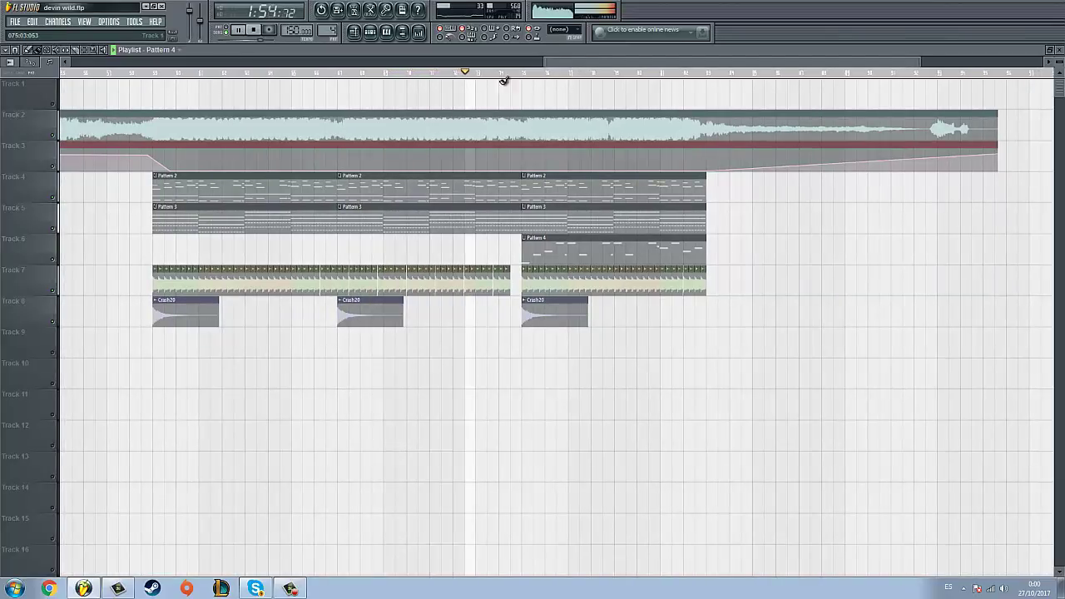
Inspect the Fruity Parametric EQ 2 and Fruity Compressor on the FHSP Hardstyle Kicks mixer track, closing all the windows when done
left_click(425, 37)
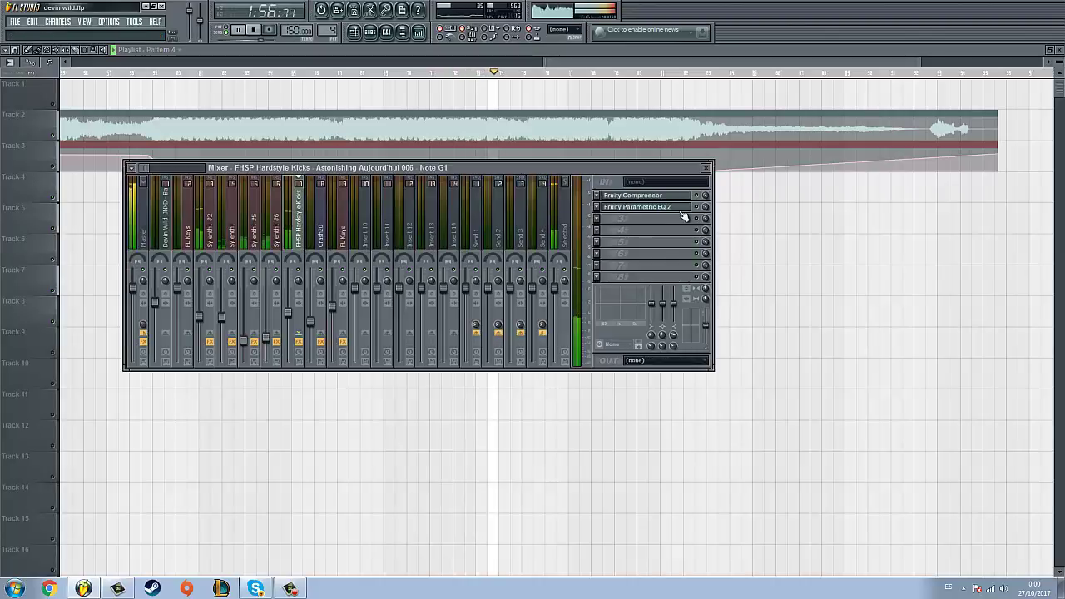
left_click(679, 208)
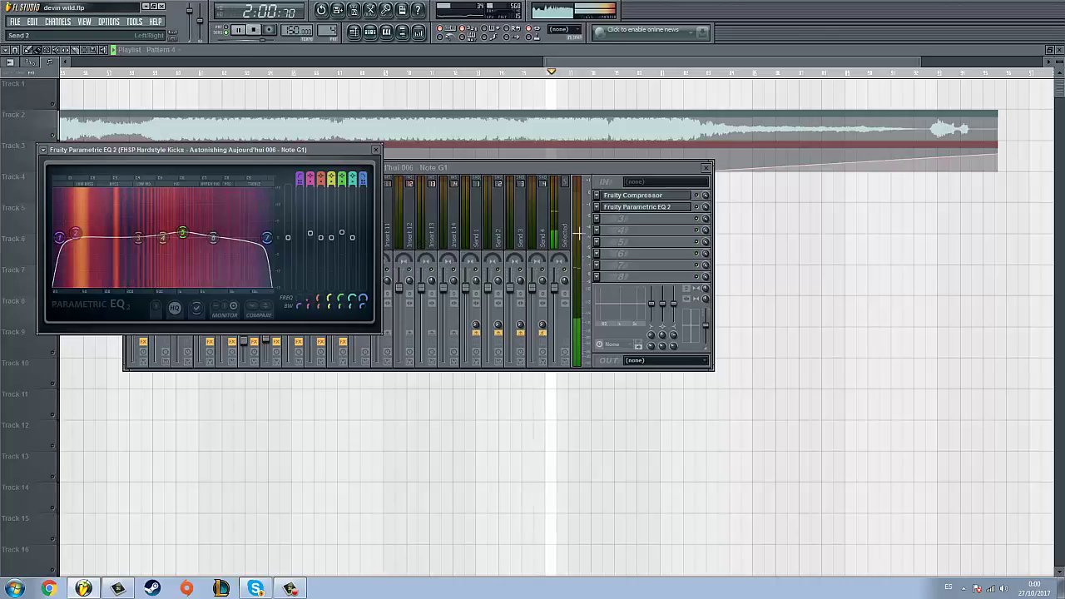
left_click(660, 200)
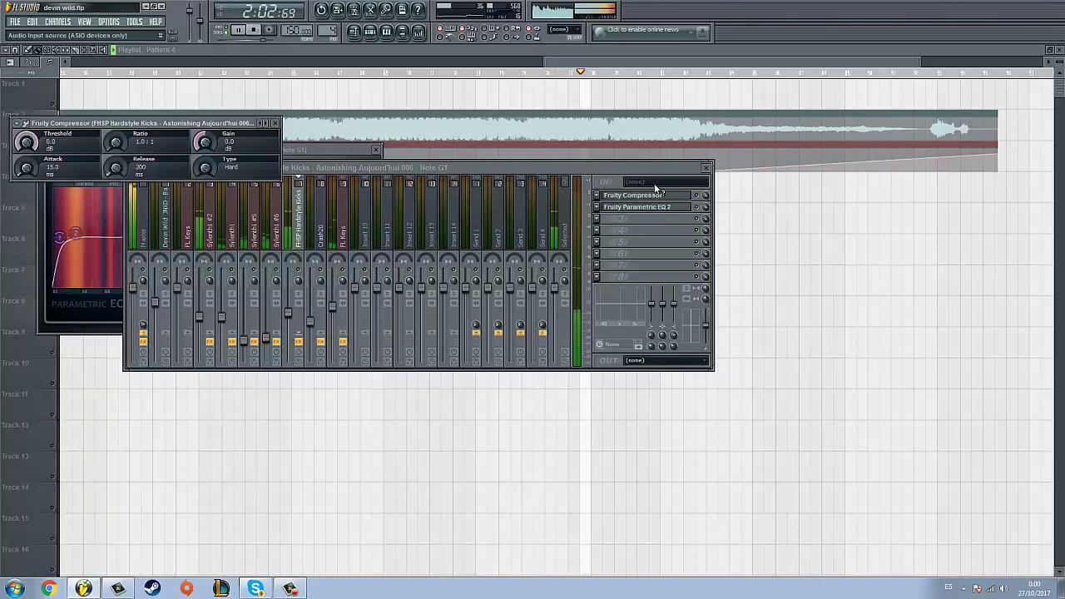
key("F12")
In the Track 3 automation clip, add a raised point at bar 83, delete the low point there and lower the new point slightly
left_click_drag(626, 64, 662, 65)
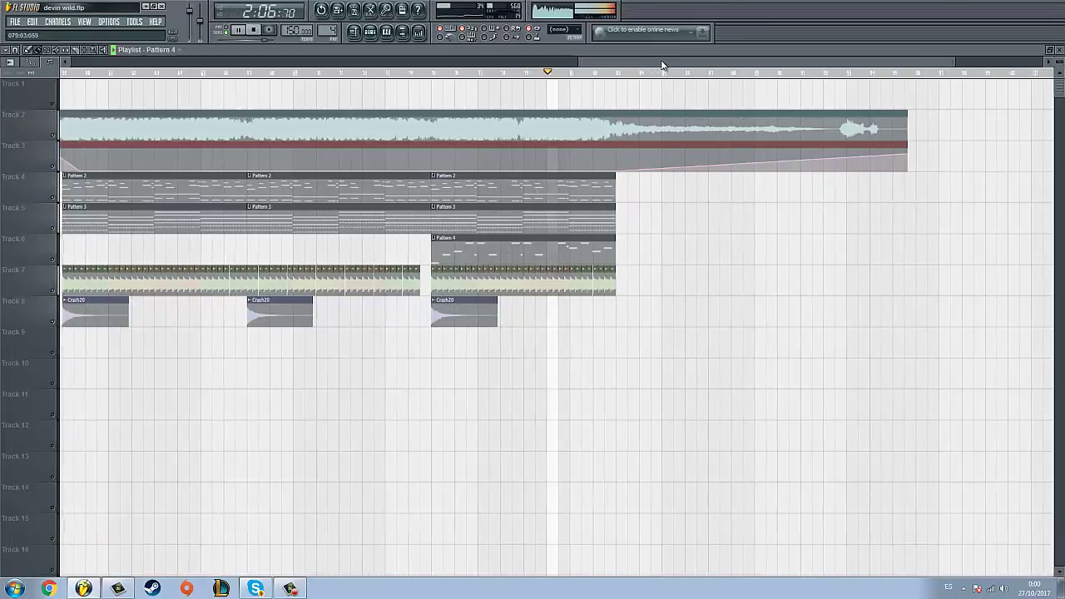
right_click(612, 150)
right_click(613, 172)
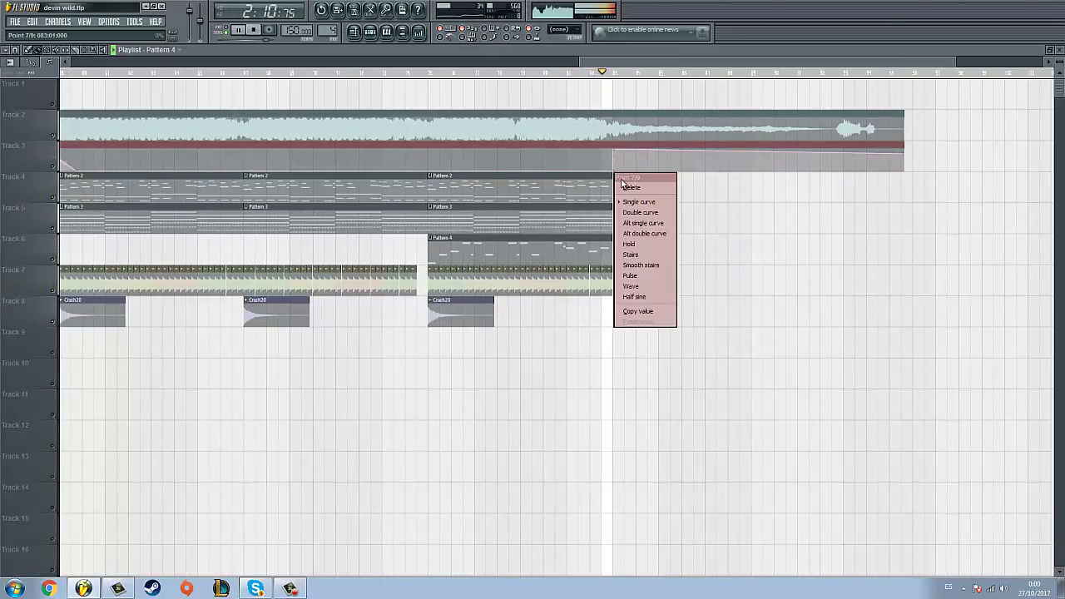
left_click(628, 183)
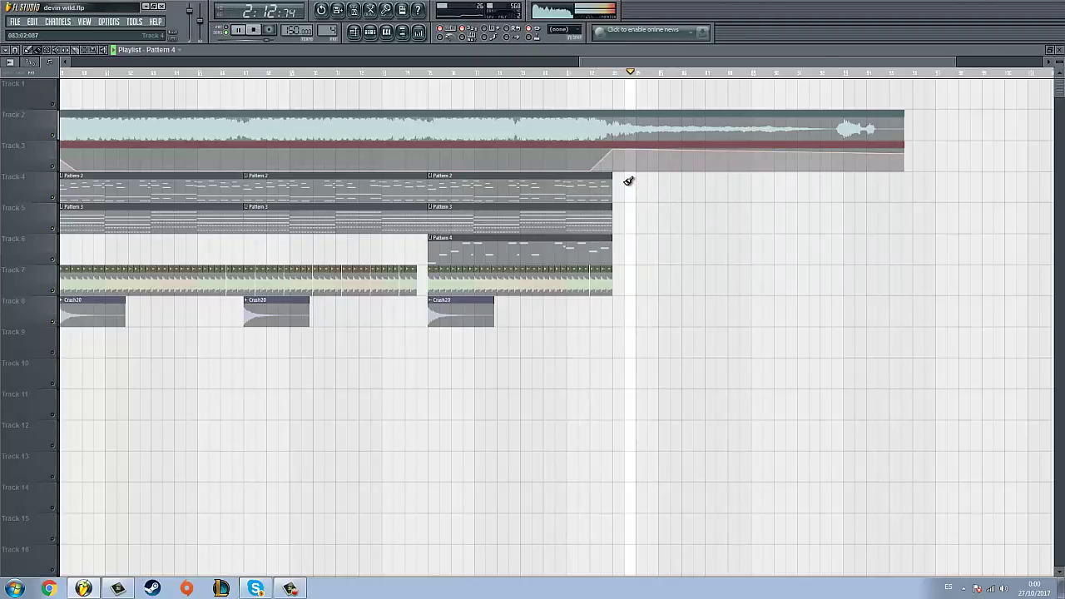
left_click_drag(617, 154, 616, 157)
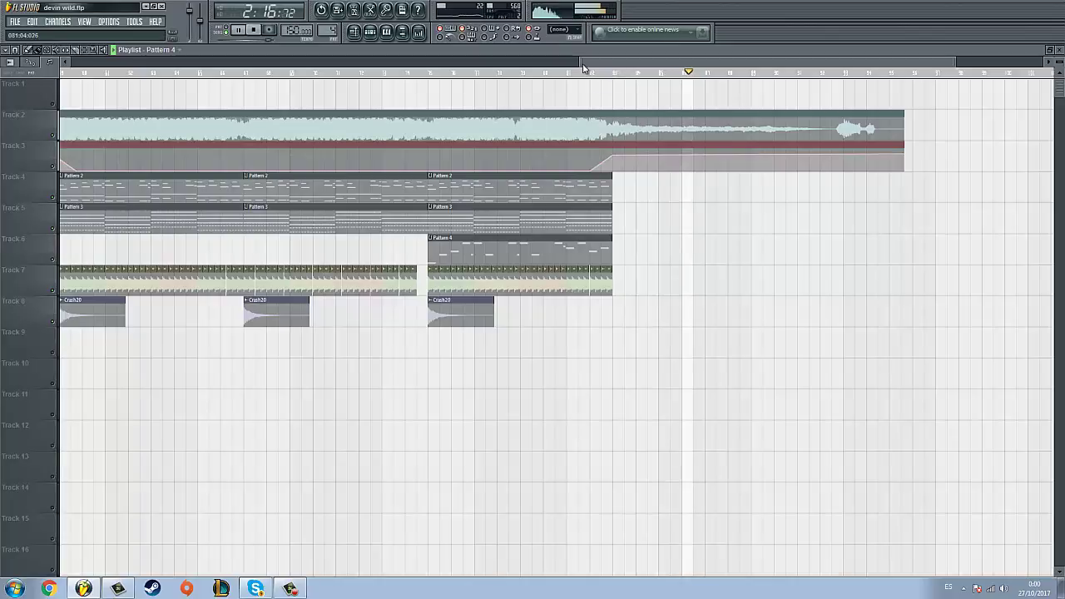
Place another Pattern 4 clip on Track 6 directly after the existing one, at bar 83, and stop playback
left_click(630, 252)
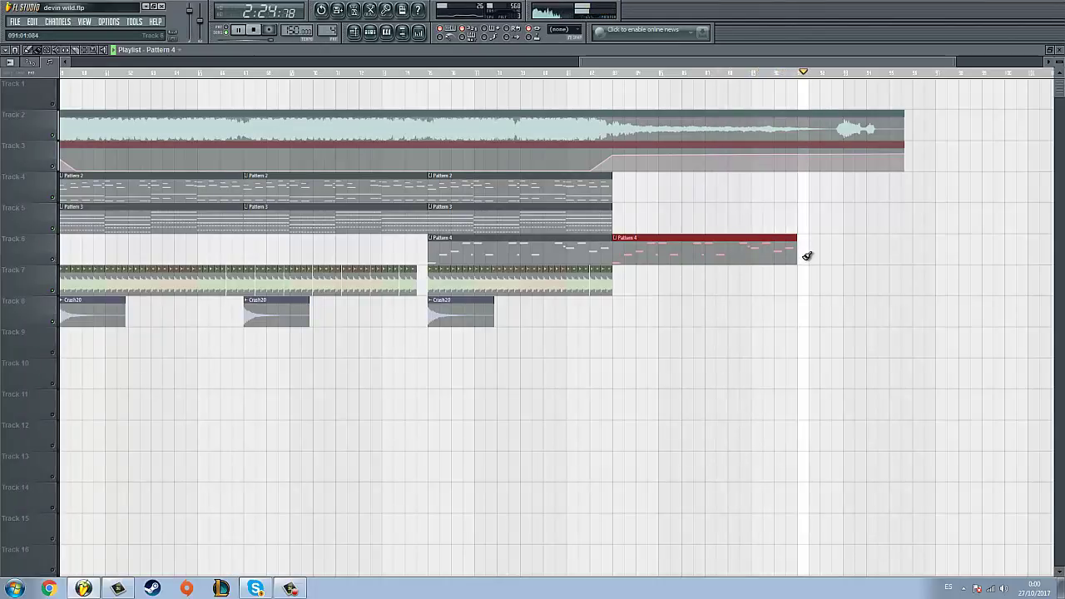
key("space")
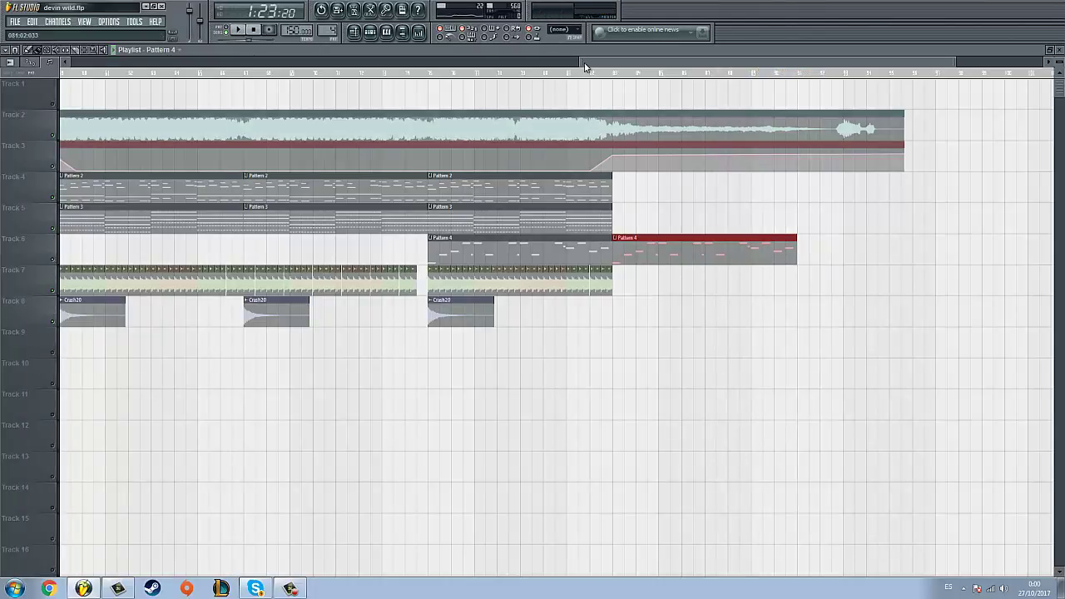
left_click_drag(580, 62, 449, 62)
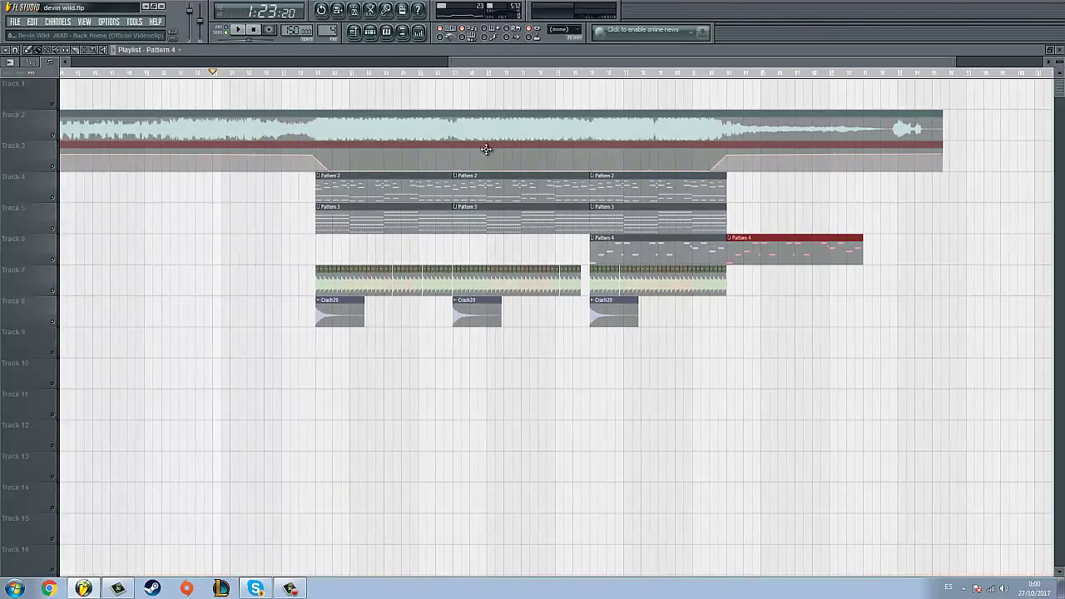